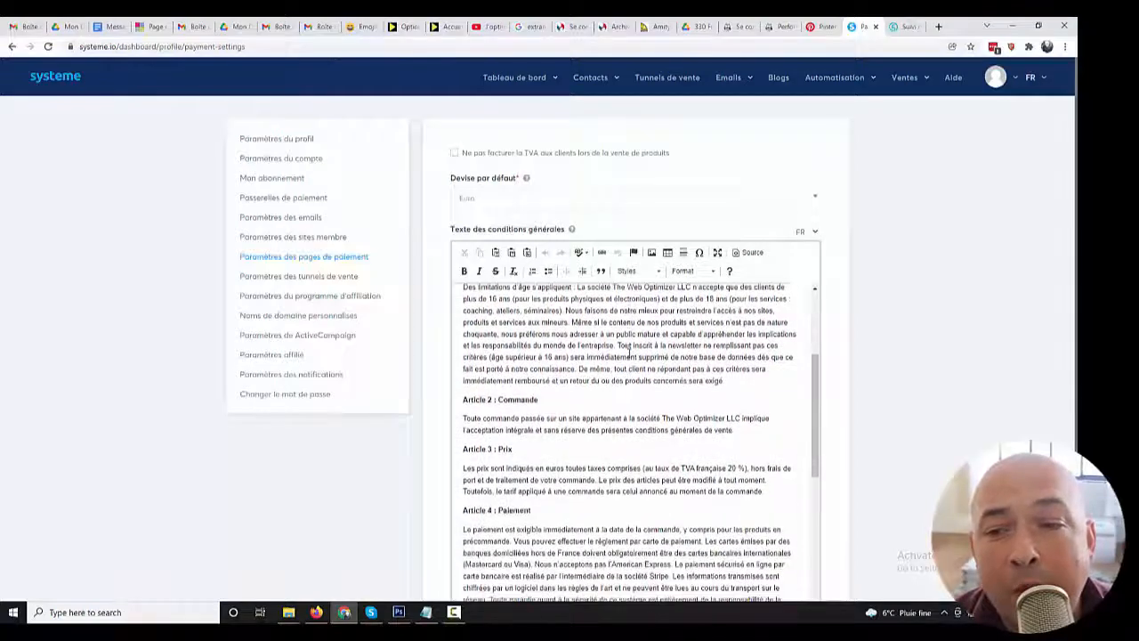
Step: Review the general terms text in the payment page settings, from Article 1 through the company information in Article 7
scroll(629, 349, up, 4)
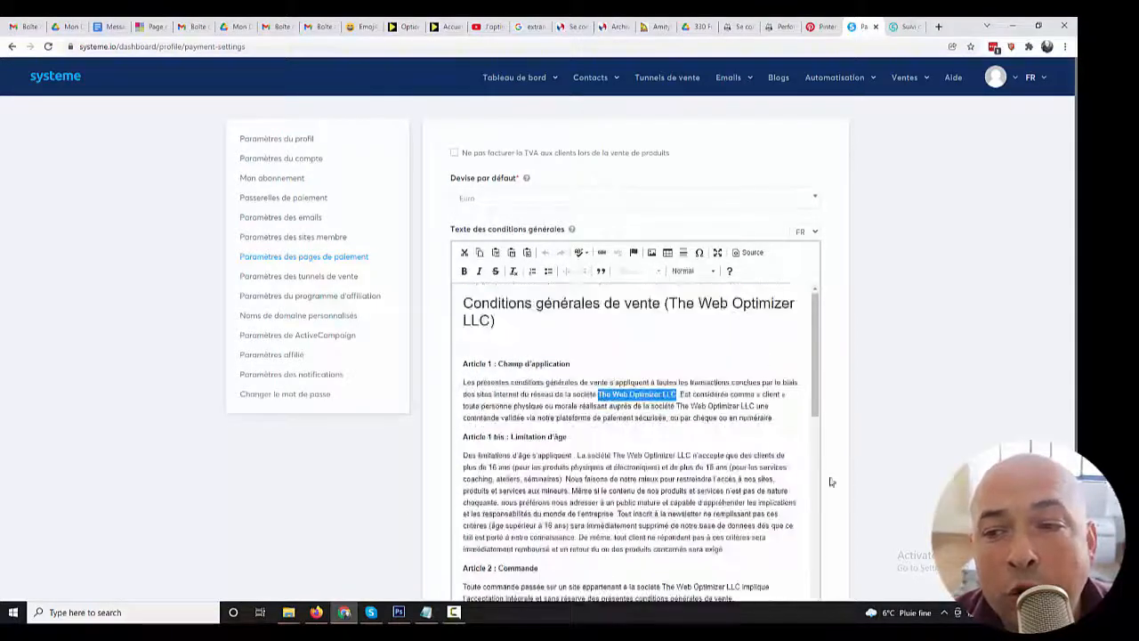
scroll(699, 462, down, 12)
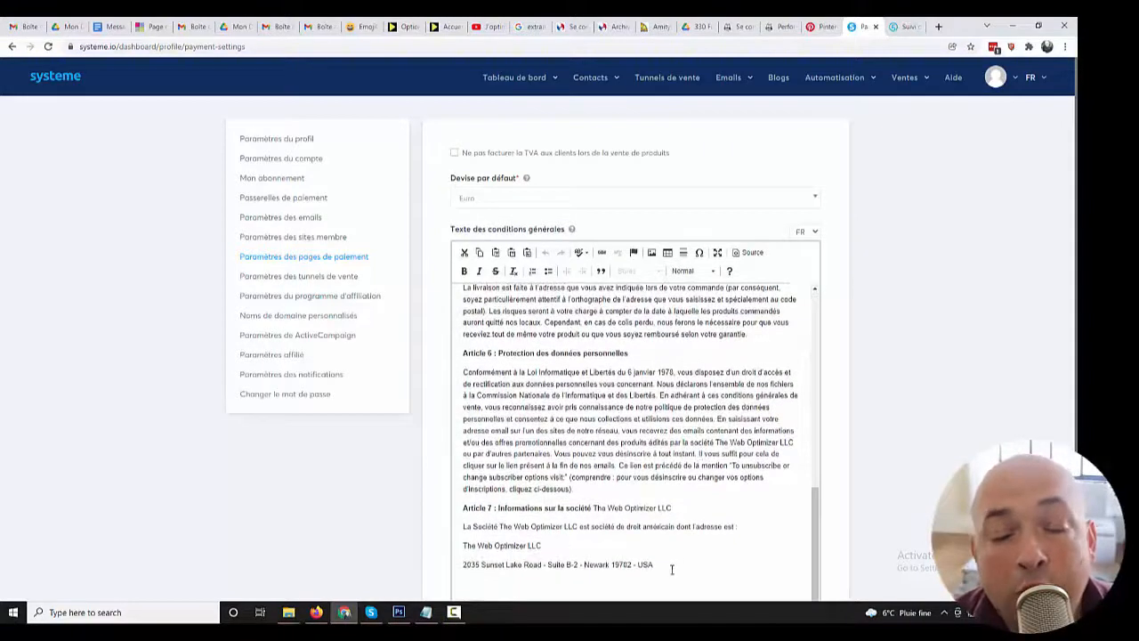
scroll(674, 569, down, 2)
click(770, 545)
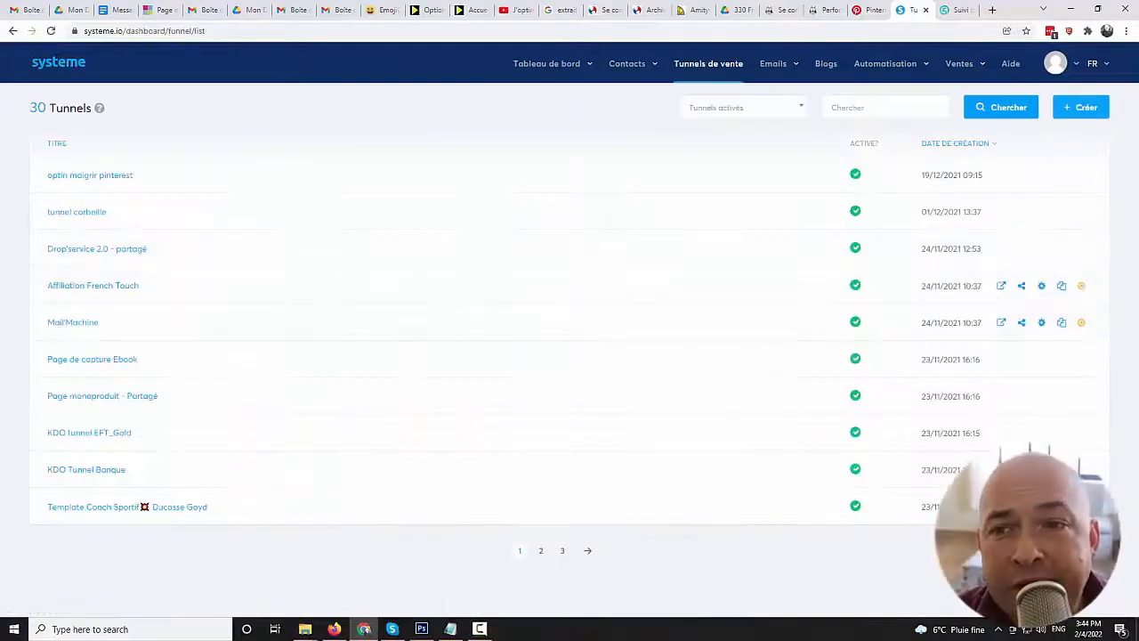
Step: Open the "Bon de commande" payment page of the "tunnel corbeille" funnel in the page editor
click(72, 215)
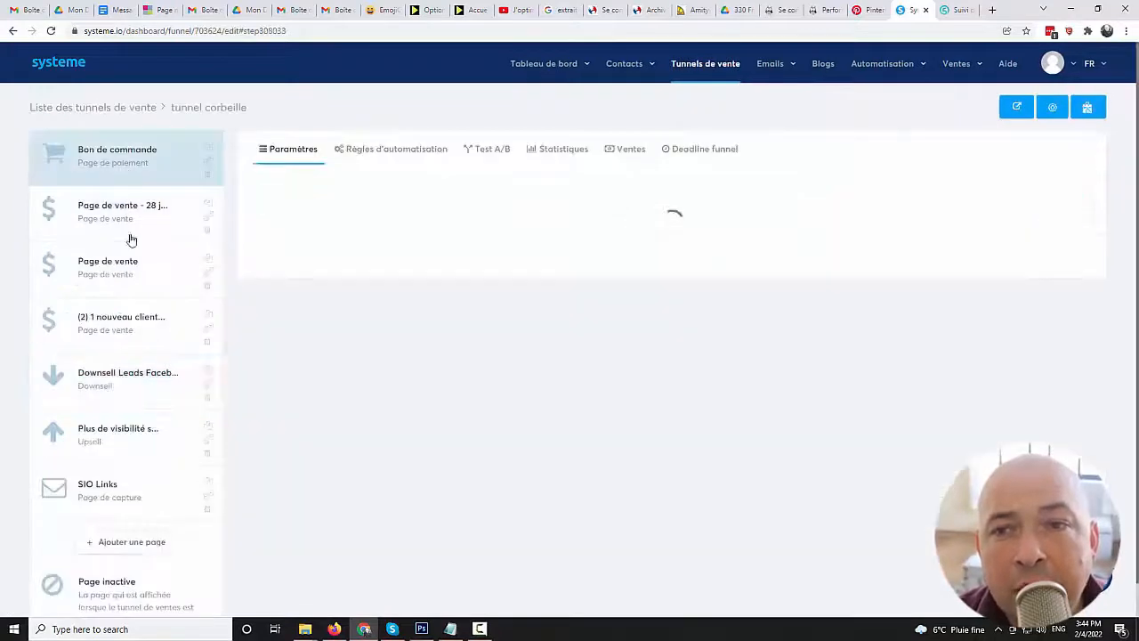
click(1057, 265)
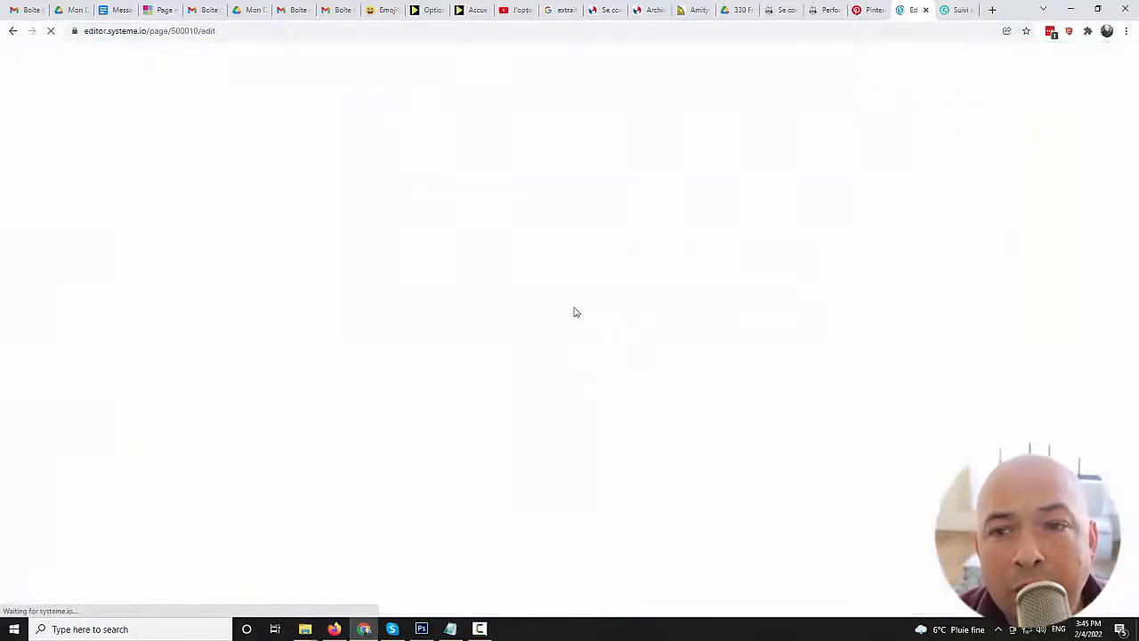
Step: Add a row at the very end of the order page and place a text element inside it
scroll(986, 364, down, 3)
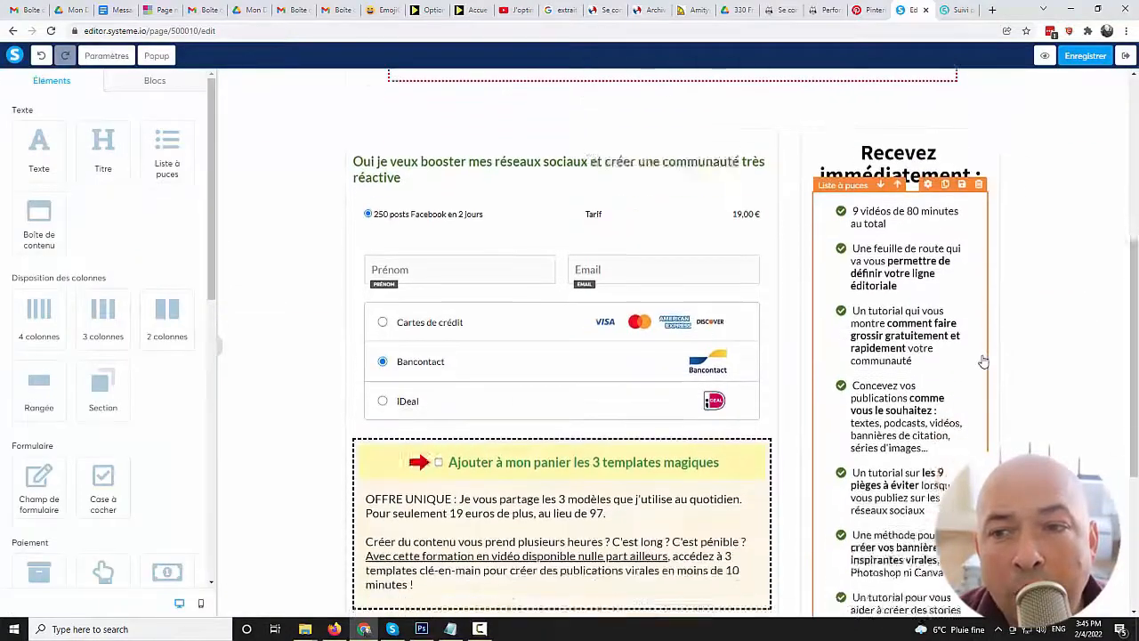
scroll(984, 361, down, 3)
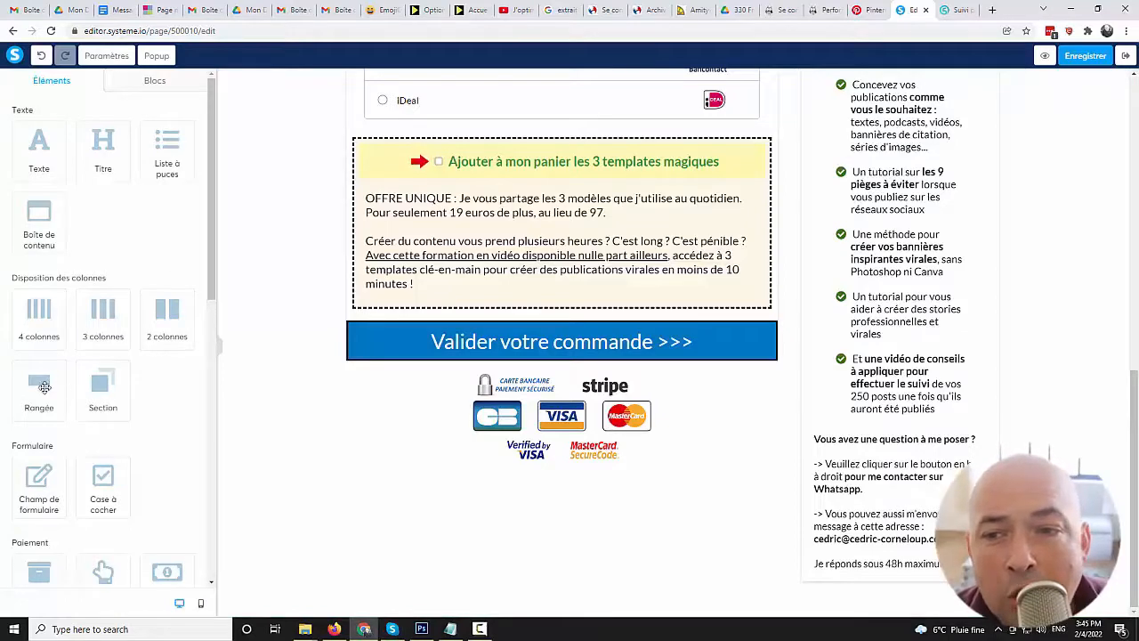
drag(39, 388, 402, 609)
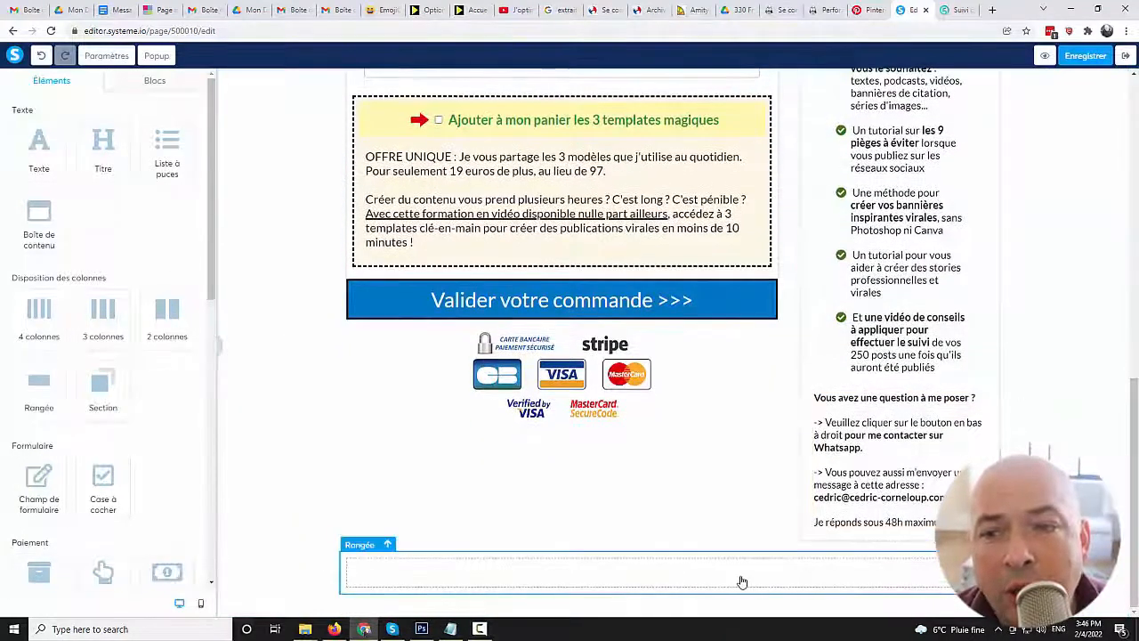
drag(38, 142, 496, 558)
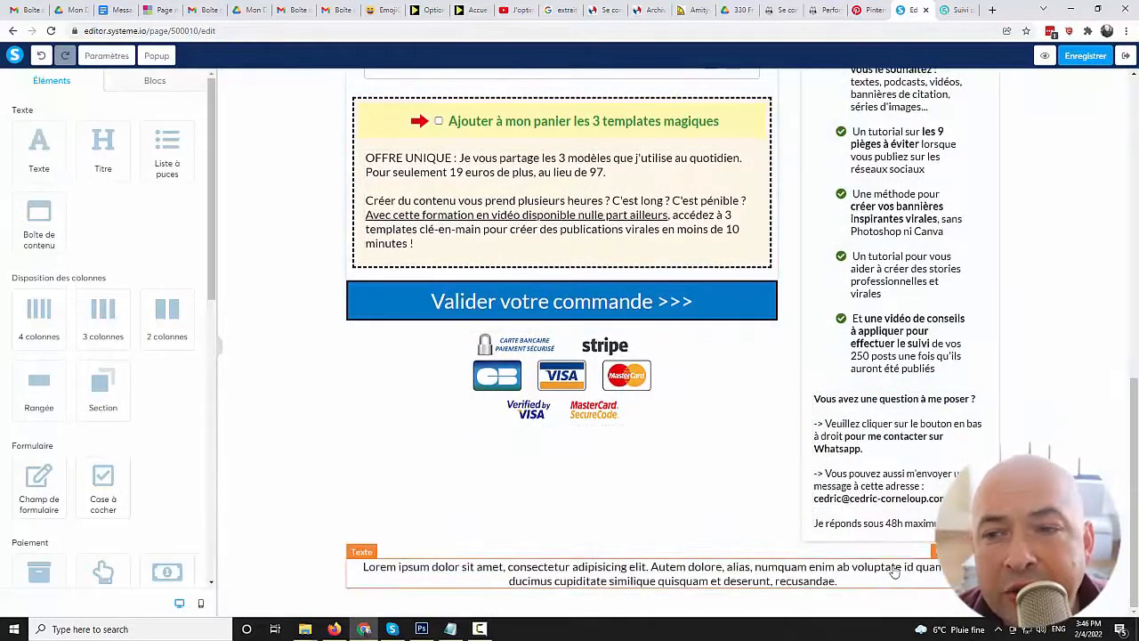
Step: Replace the new text element's placeholder with "Conditions générales de vente" and set its font size to 18
drag(889, 581, 332, 555)
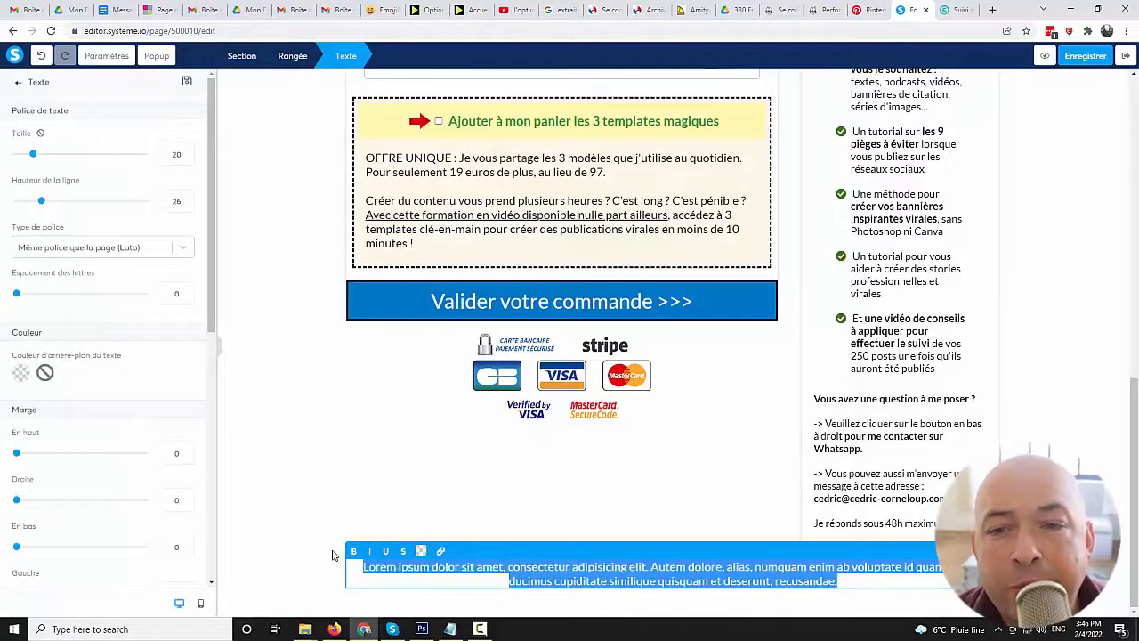
key(BackSpace)
text(Cond)
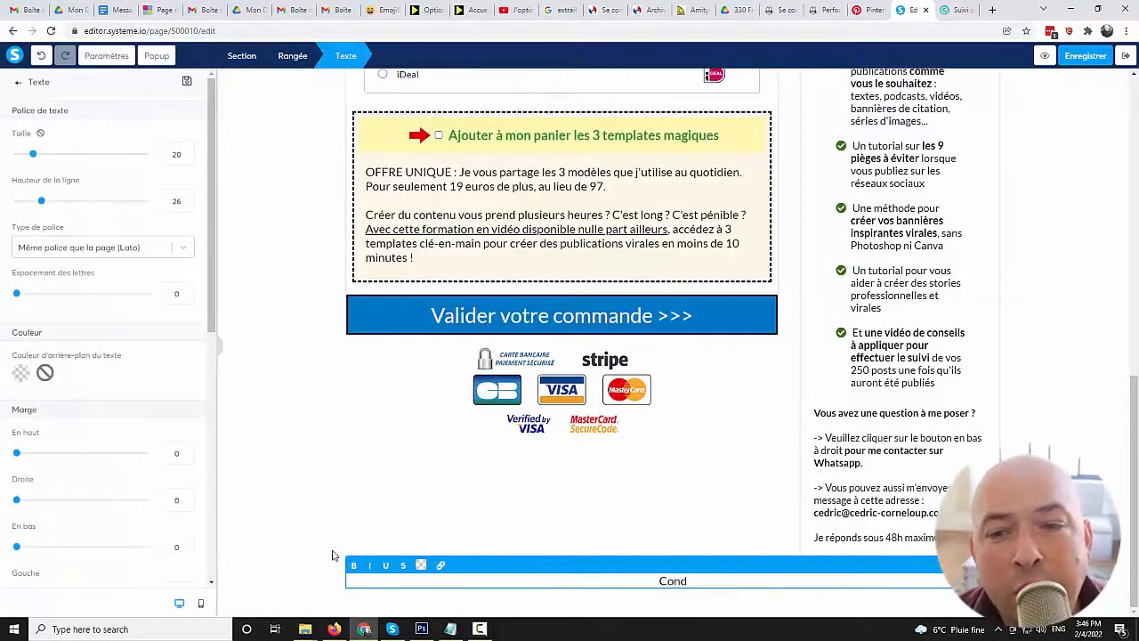
text(itions générales de)
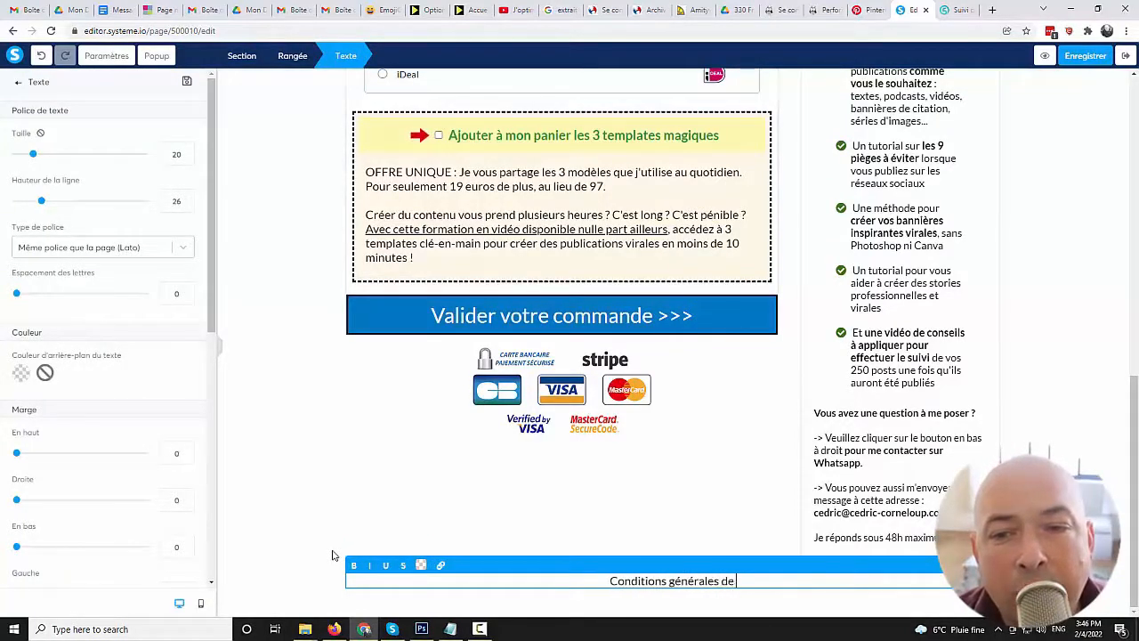
text( vente)
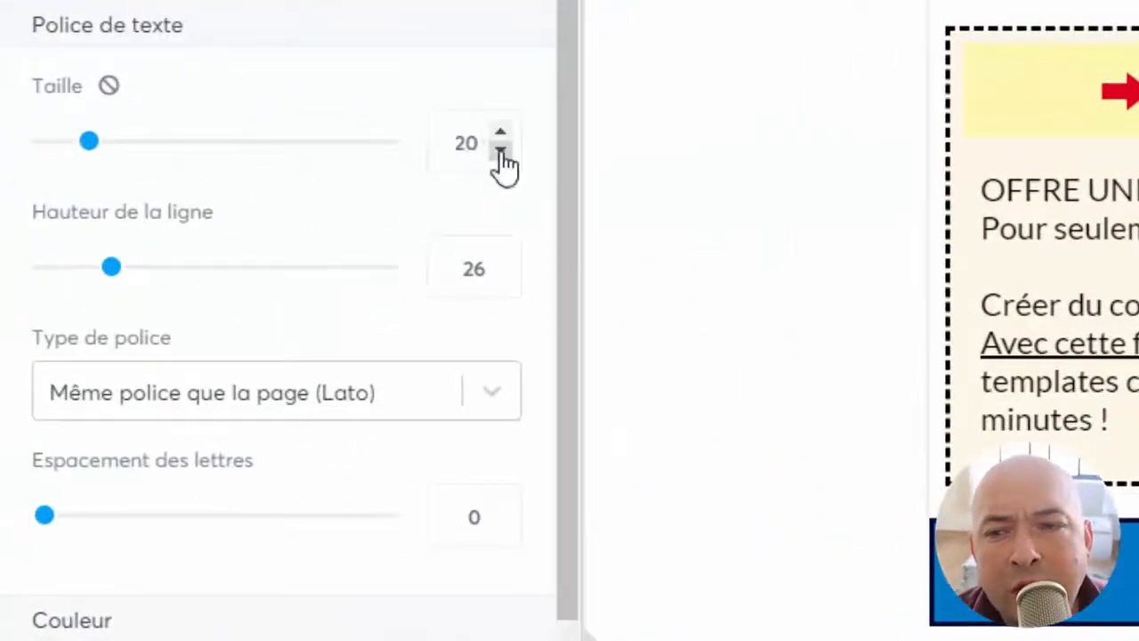
click(501, 153)
click(501, 153)
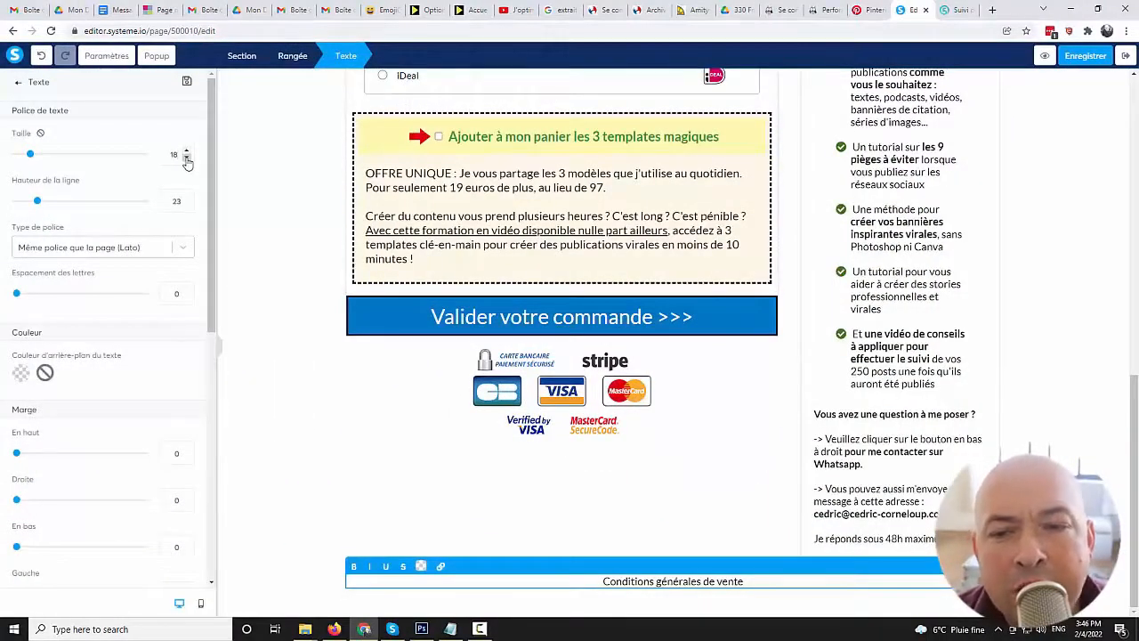
drag(755, 581, 574, 541)
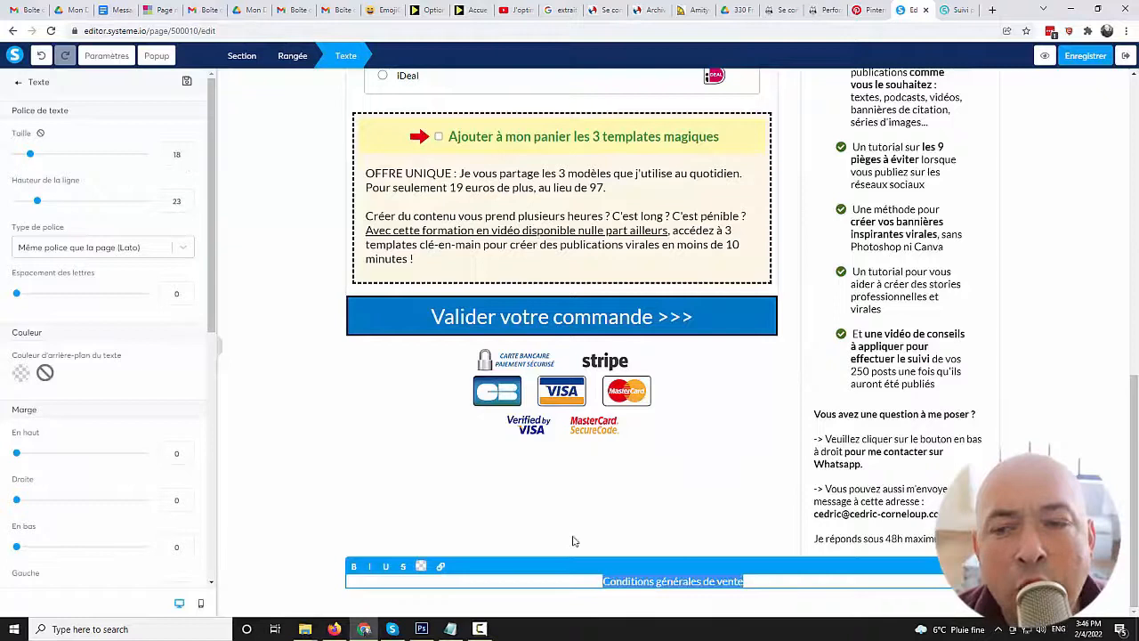
click(442, 566)
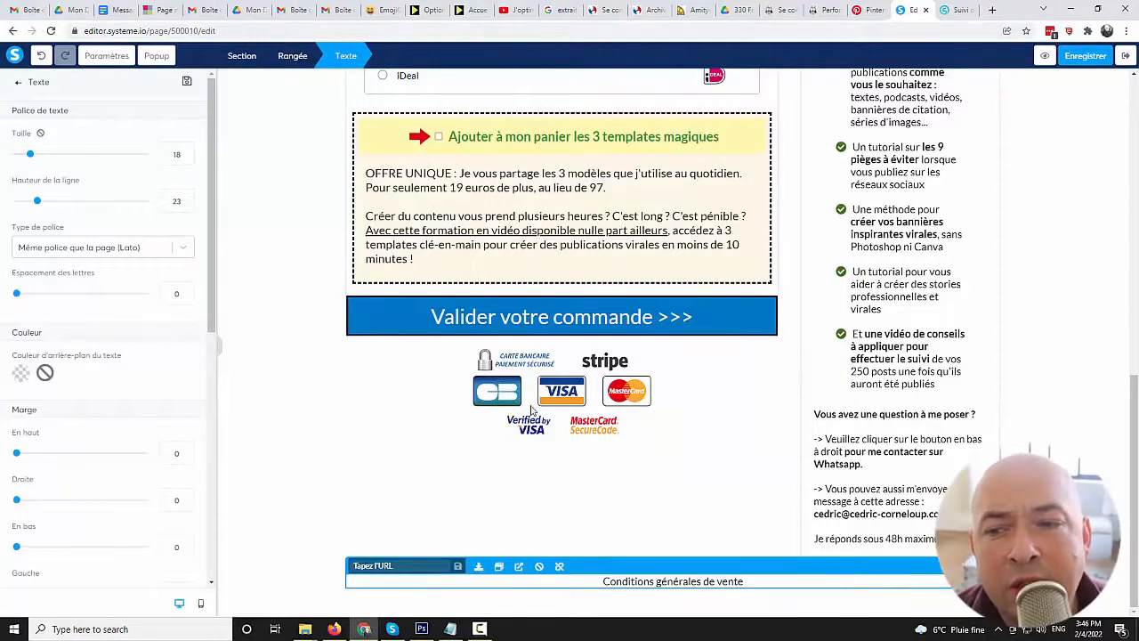
click(500, 567)
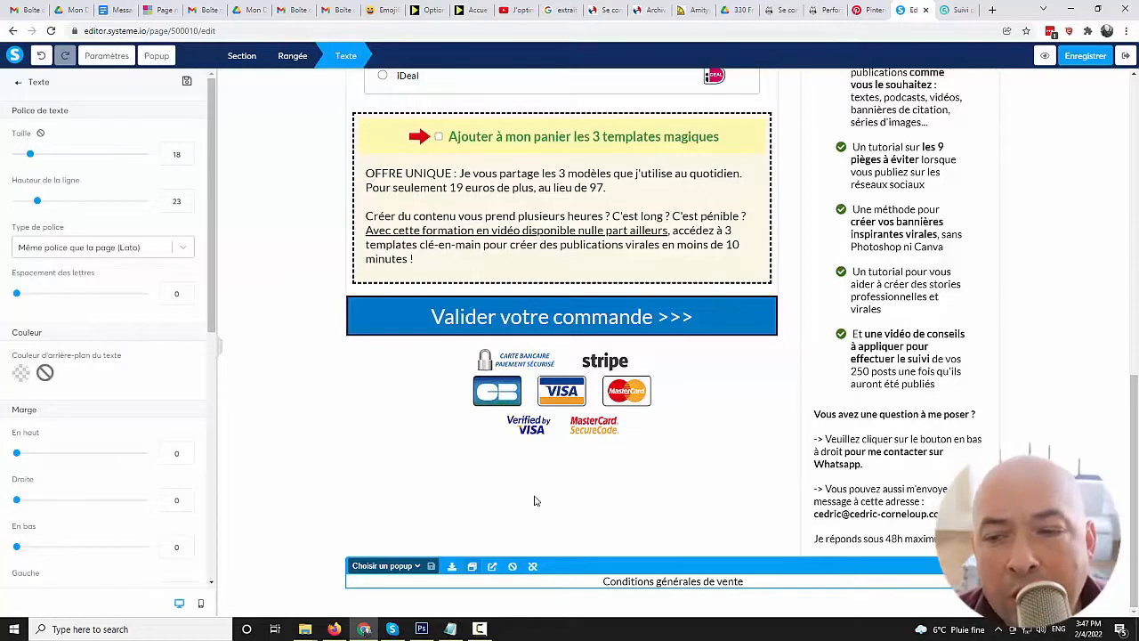
Step: Add a new popup to the page containing the full "Conditions générales de vente (The Web Optimizer LLC)" text
click(155, 55)
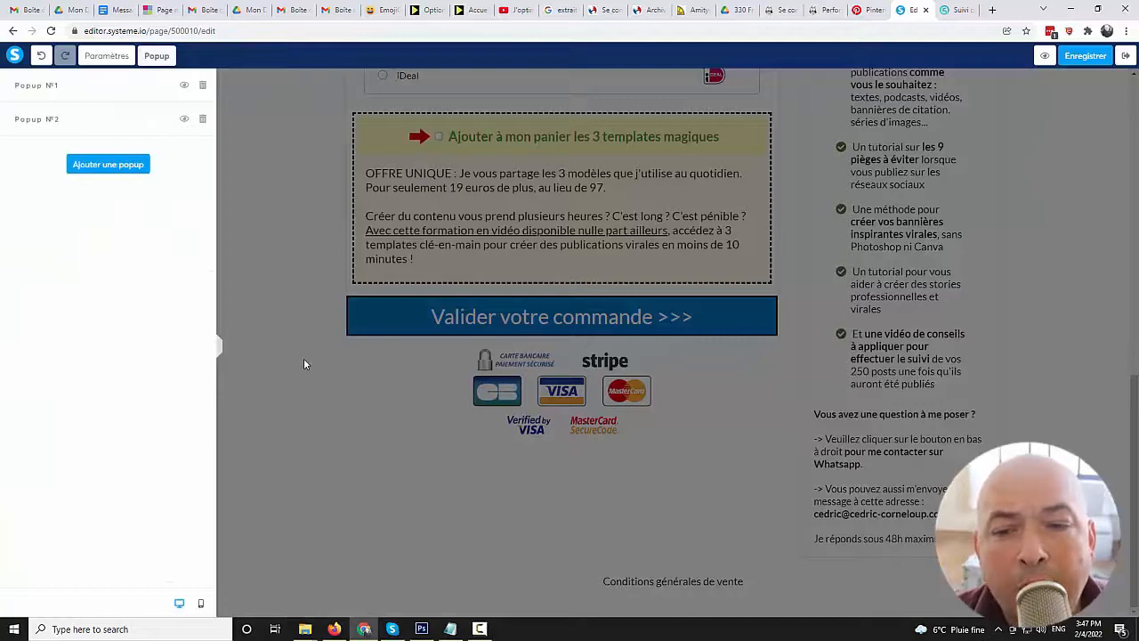
click(90, 166)
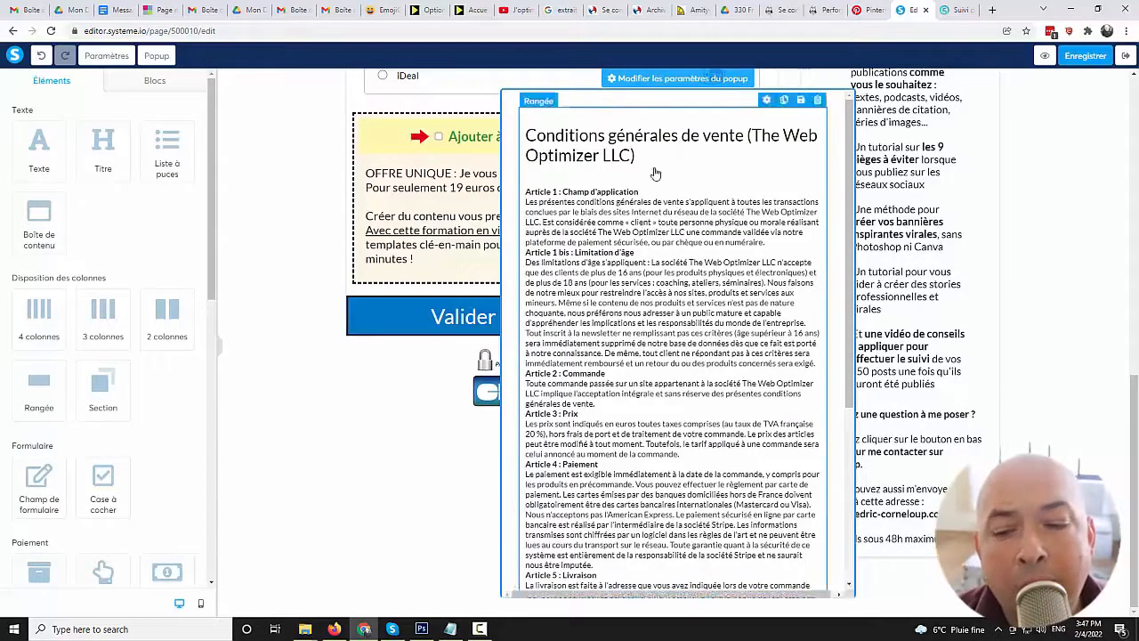
scroll(656, 173, down, 5)
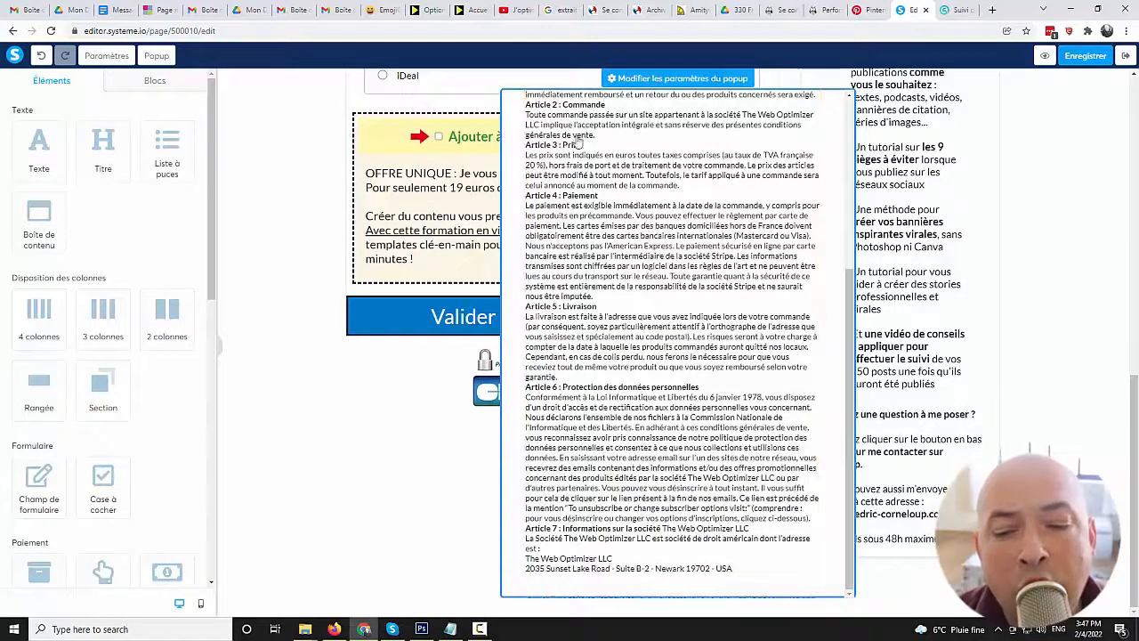
Step: Set the terms popup's automatic display to OFF, enable its close button, and return to the page
click(639, 80)
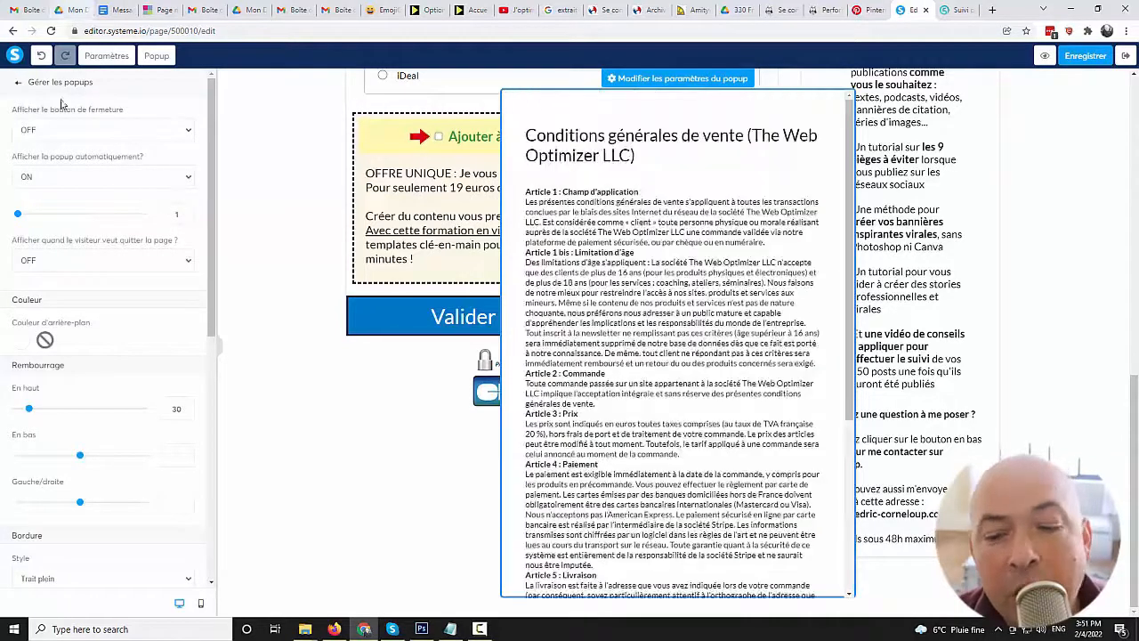
click(60, 178)
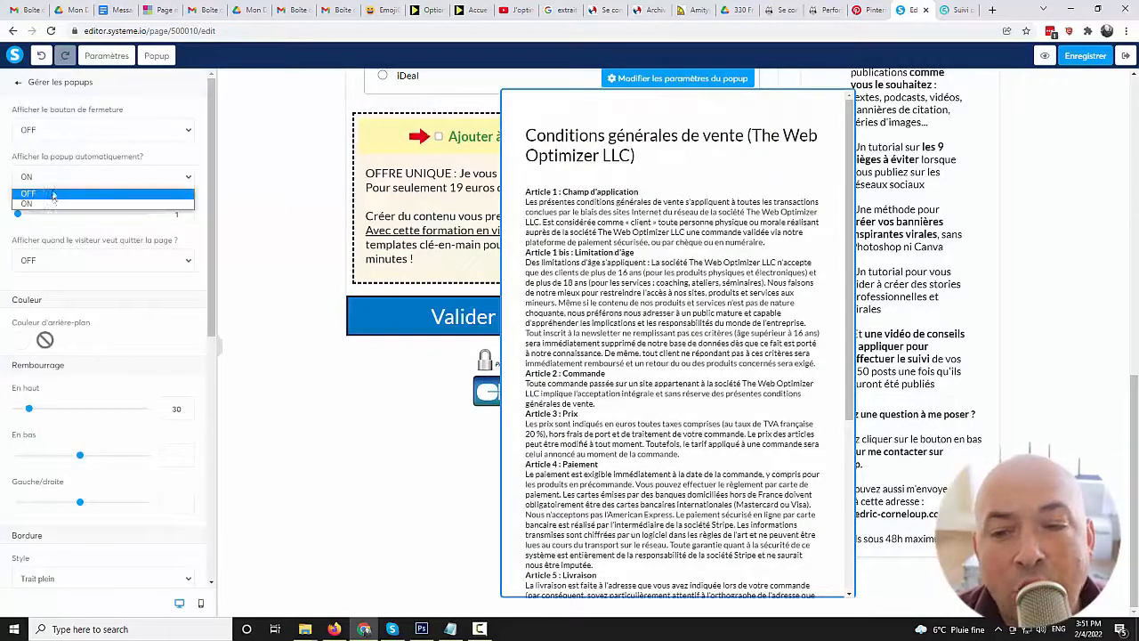
click(54, 193)
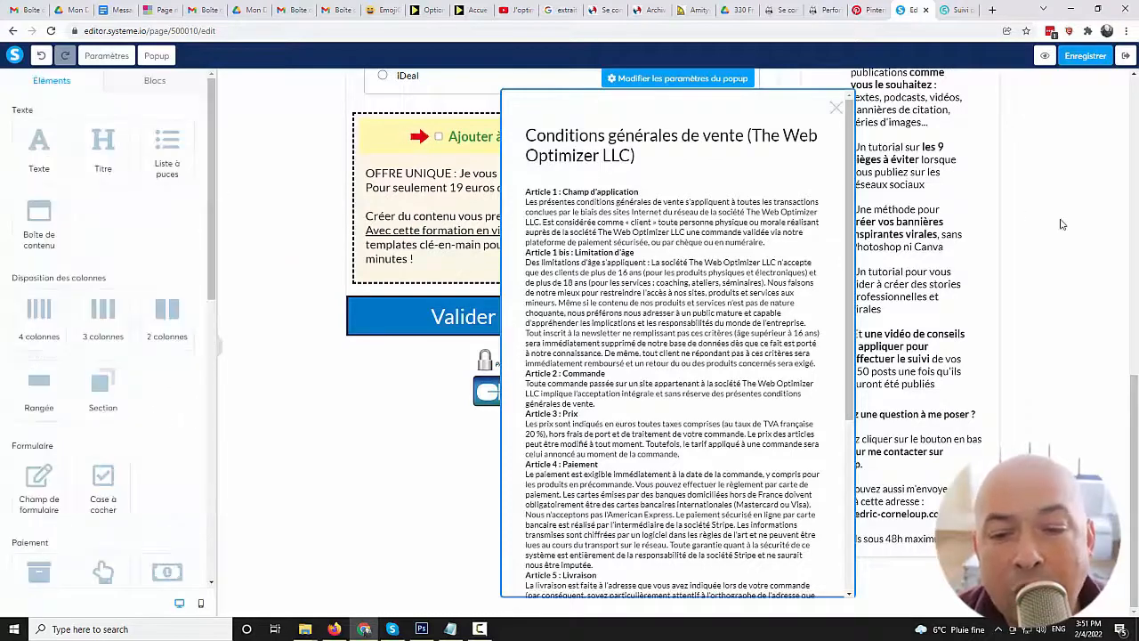
click(1031, 260)
click(429, 548)
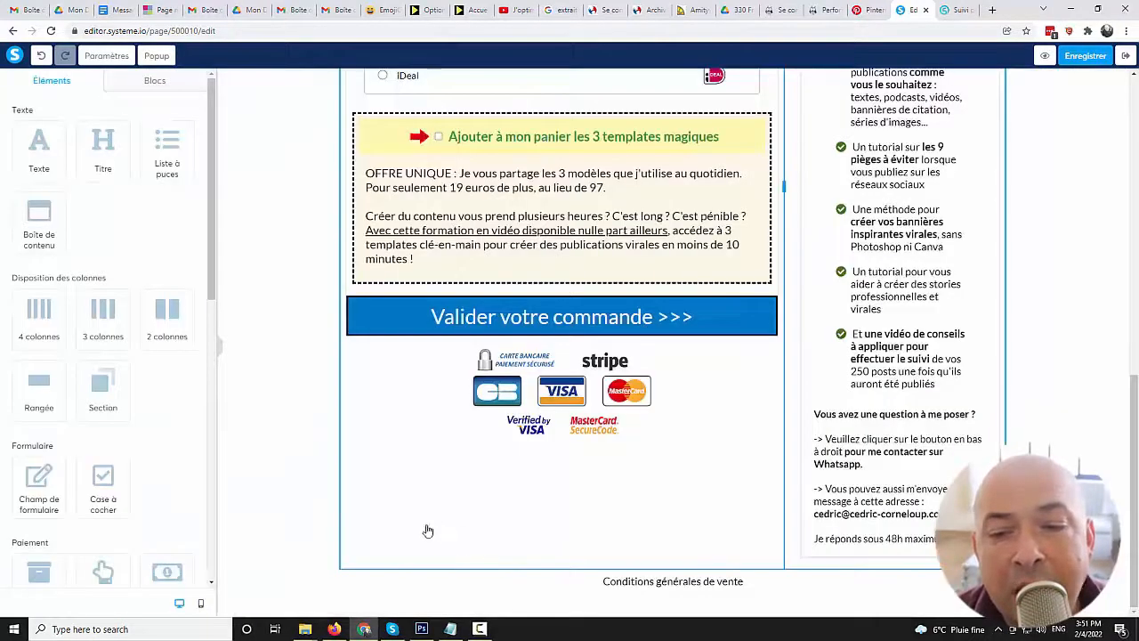
Step: Link the "Conditions générales de vente" text to Popup №6 and save the page
triple_click(668, 583)
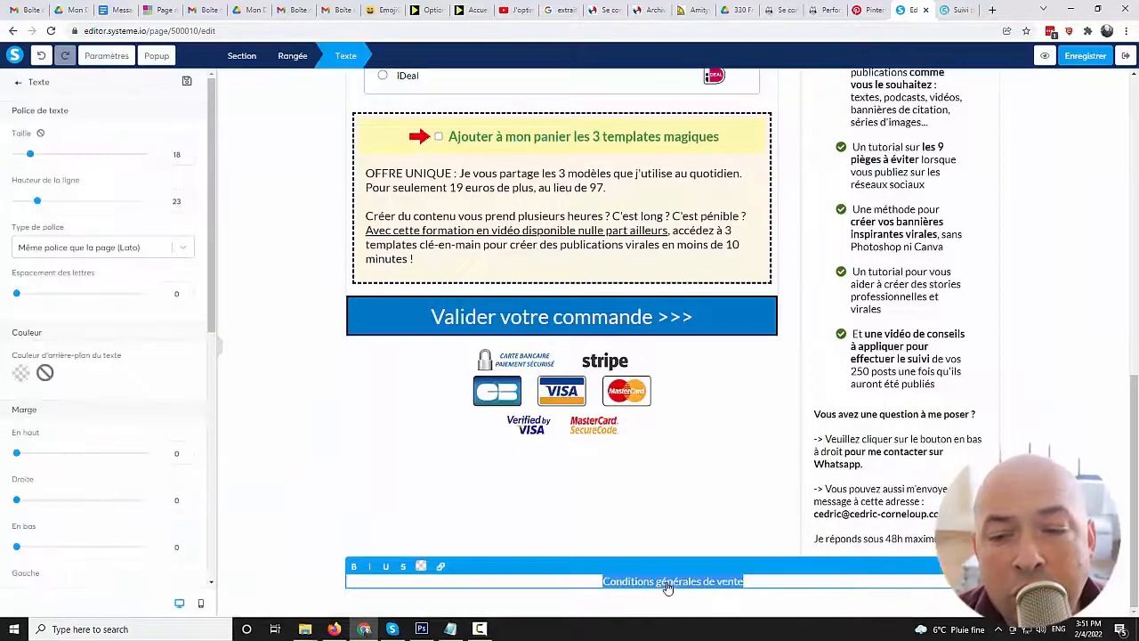
click(439, 566)
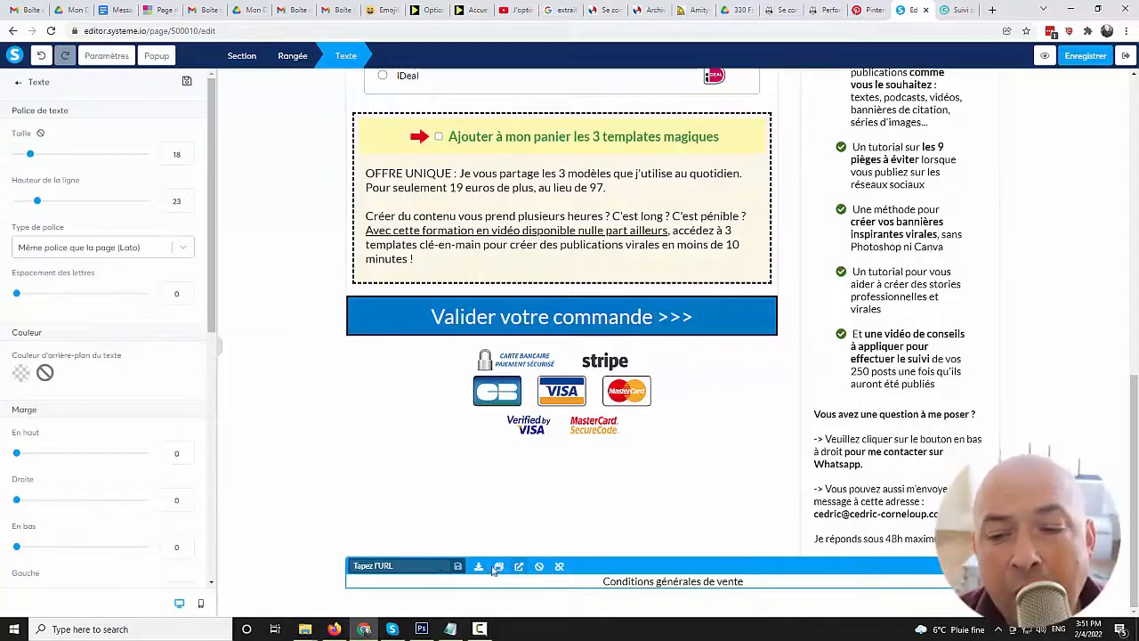
click(499, 567)
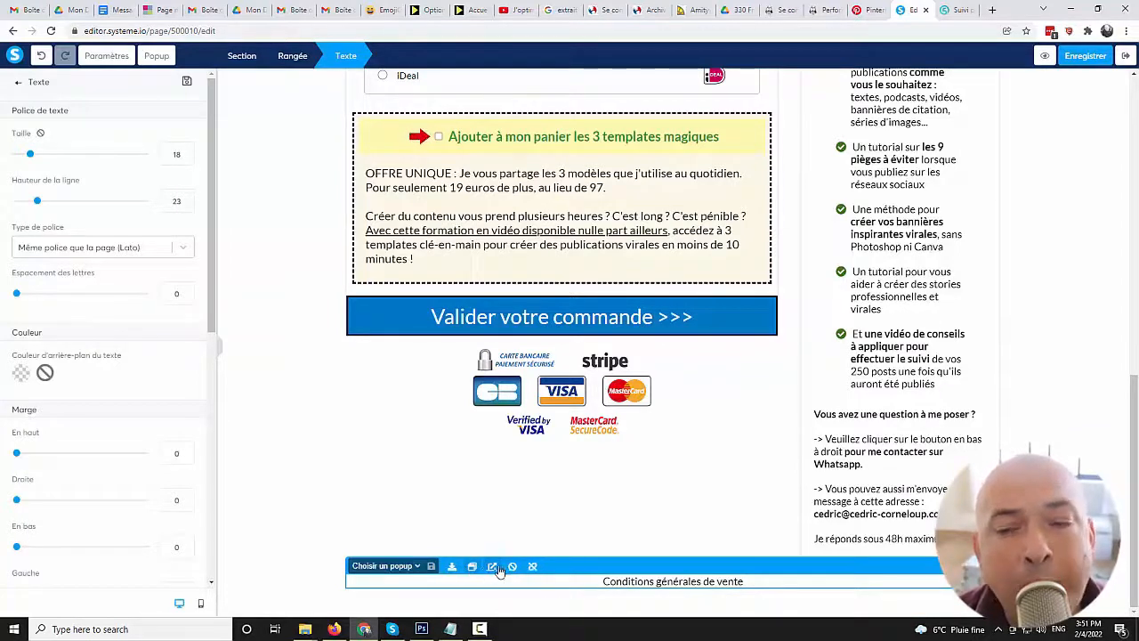
click(417, 567)
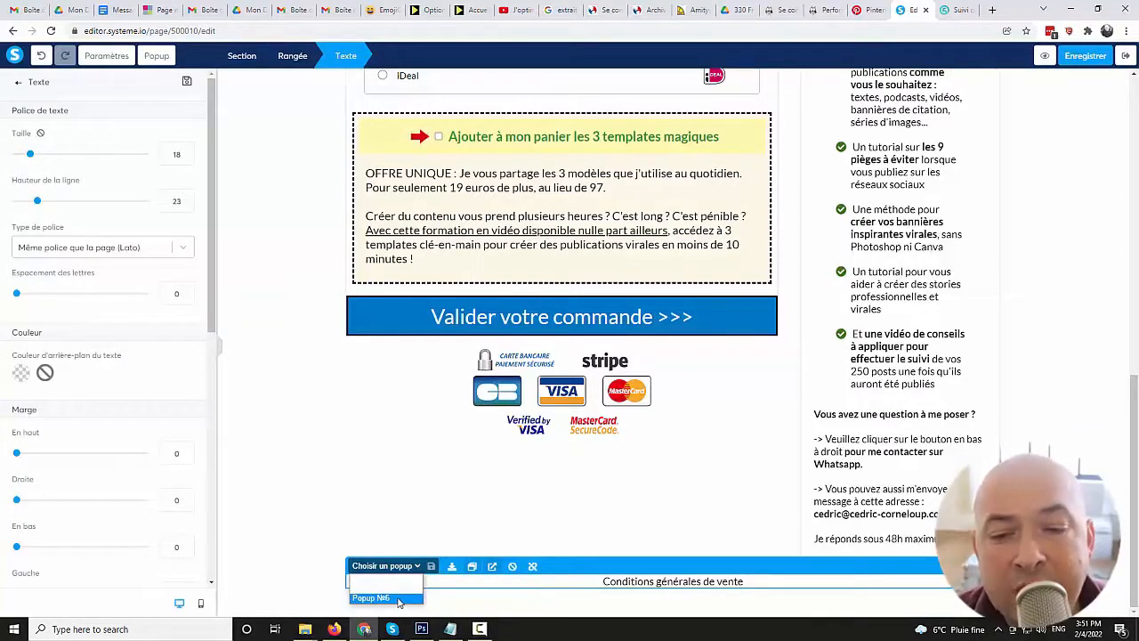
click(401, 602)
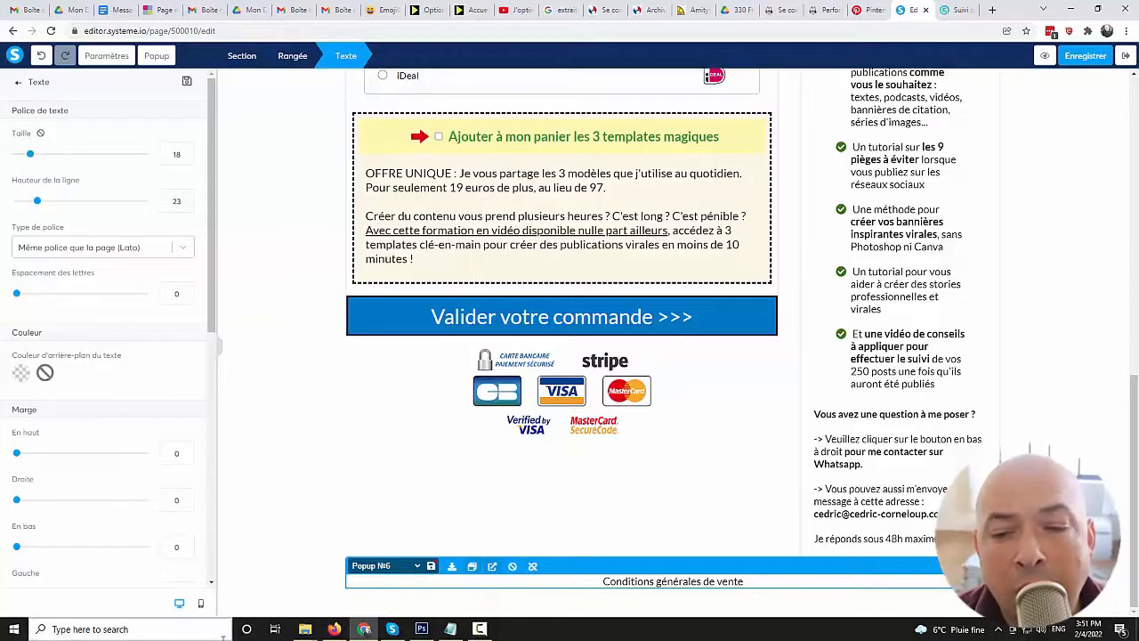
scroll(213, 535, down, 1)
scroll(213, 535, down, 5)
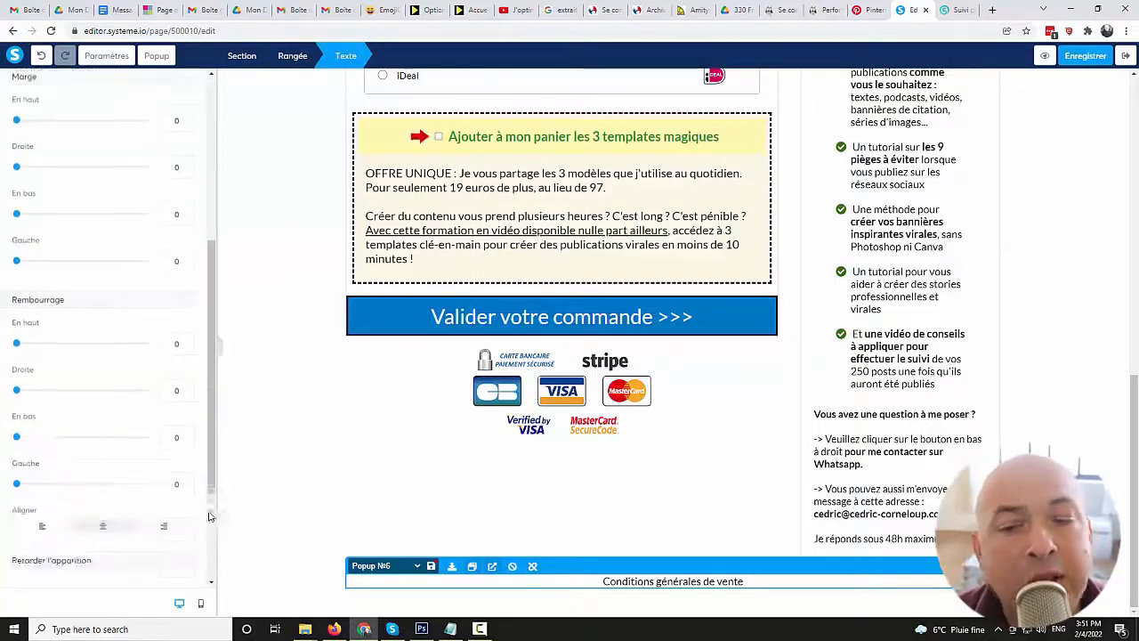
click(1080, 57)
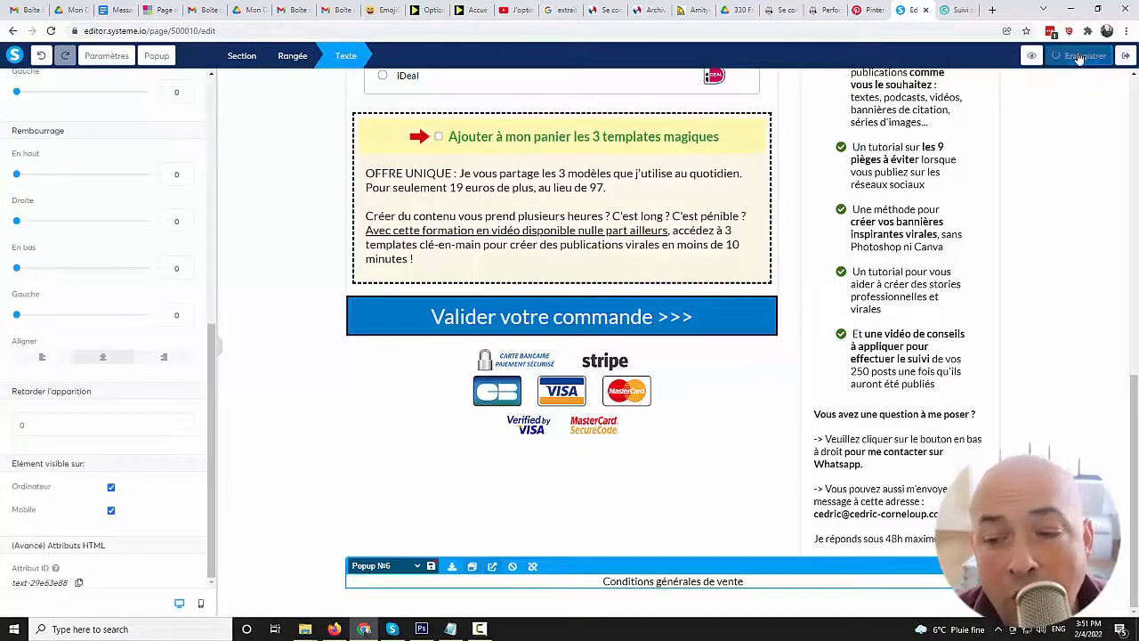
Step: Preview the order page, test the "Conditions générales de vente" link at its end, and return to the editor
click(1033, 56)
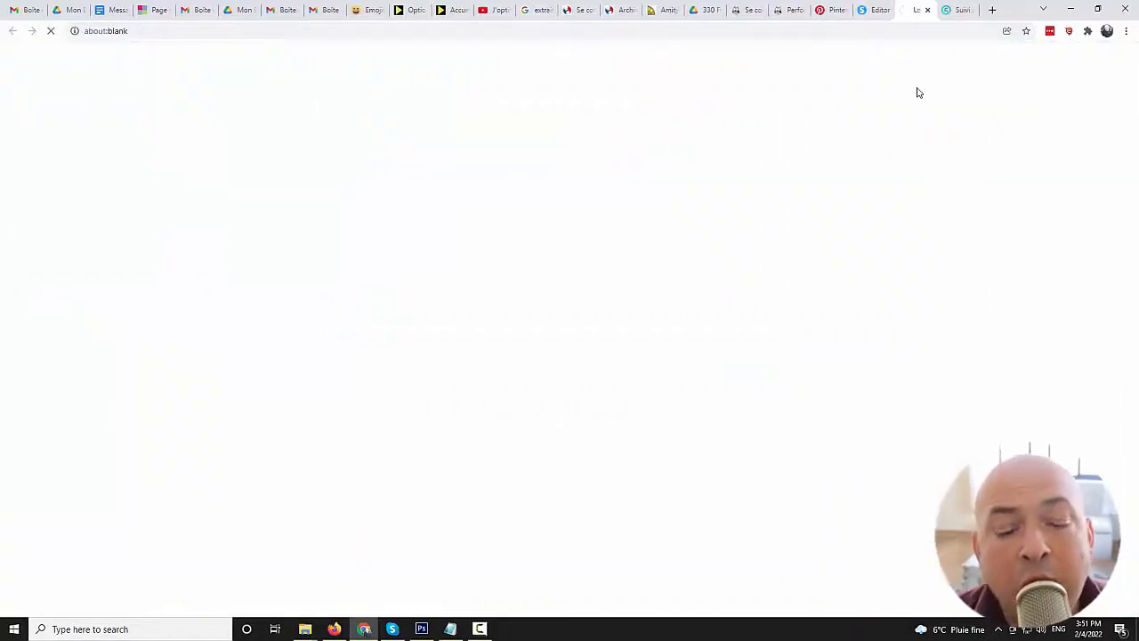
scroll(979, 187, down, 5)
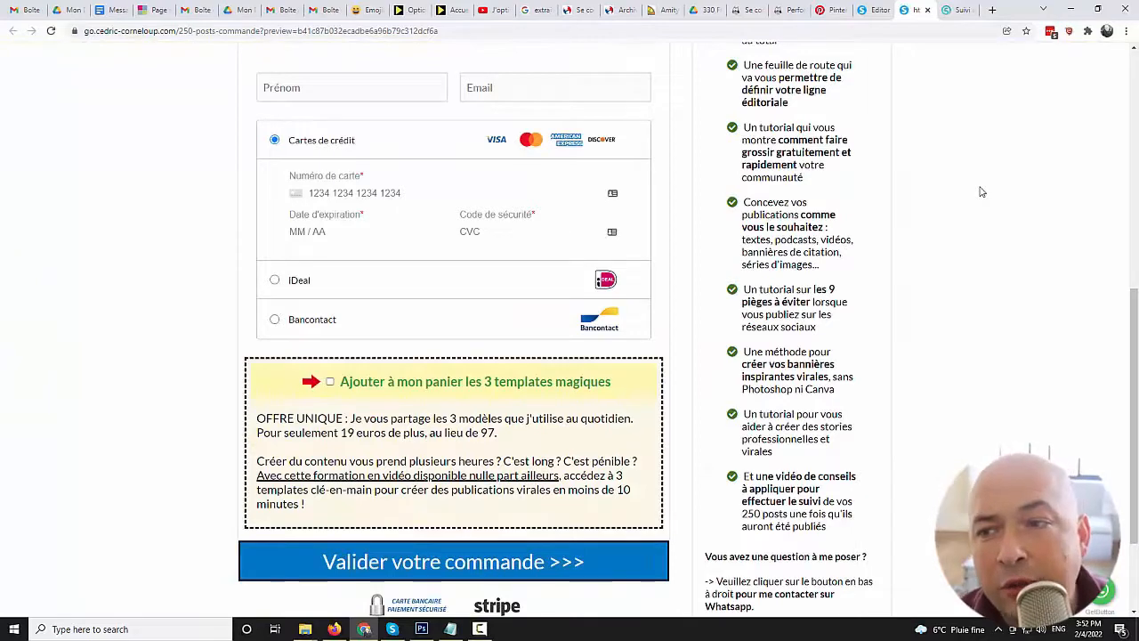
scroll(981, 191, down, 2)
click(546, 582)
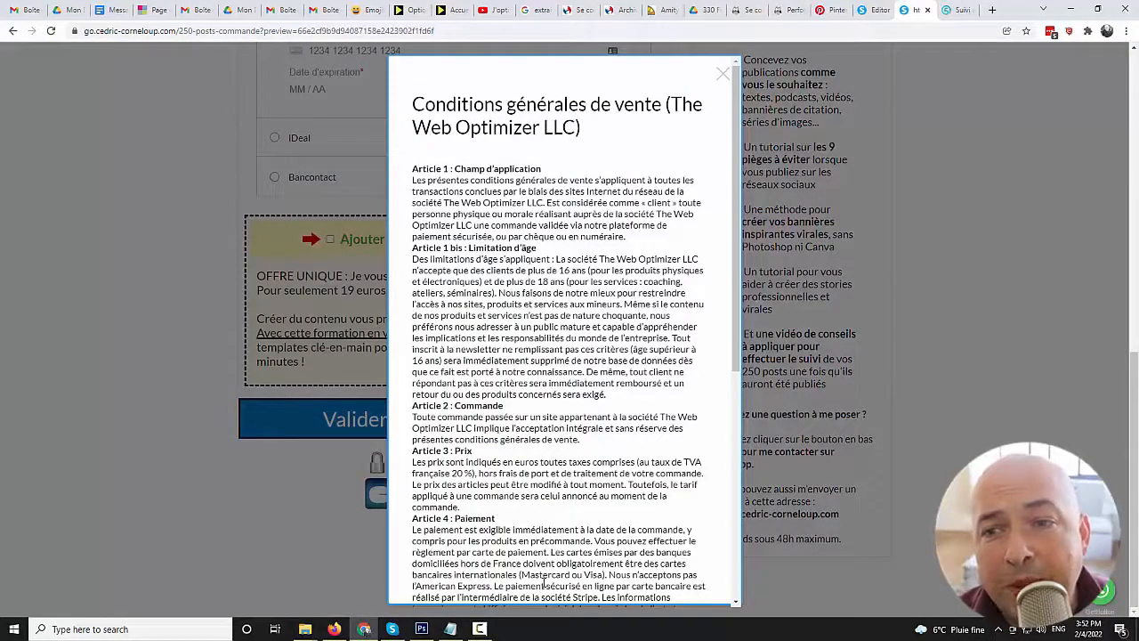
click(874, 11)
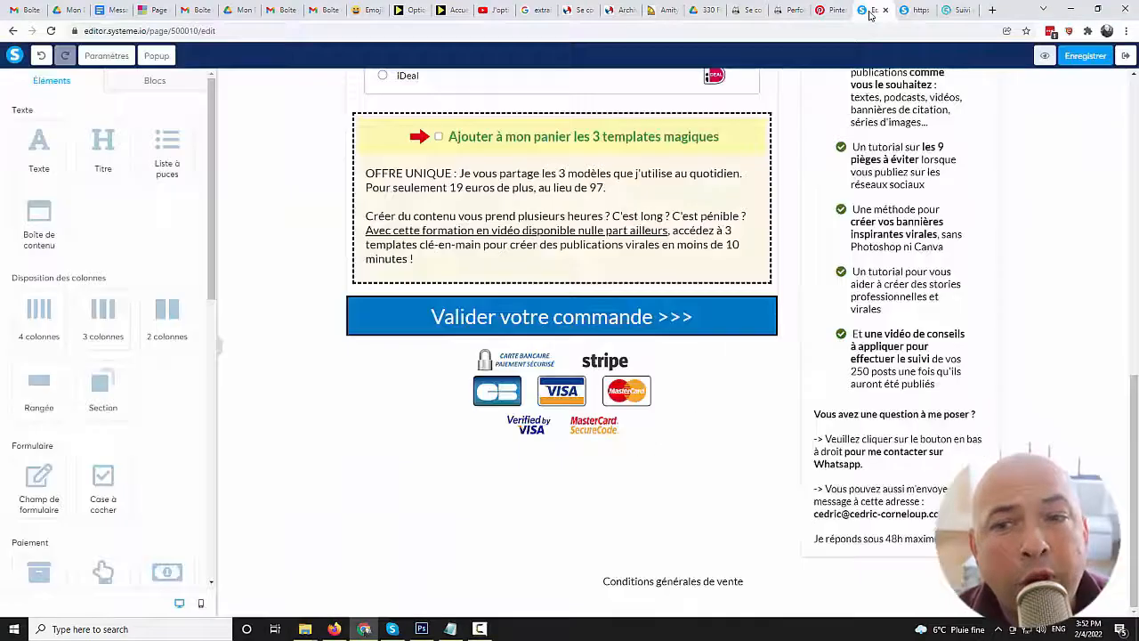
Step: Save the order page's "Conditions générales de vente" text as a reusable master block titled "CGV" plus the owner's first name
click(1080, 58)
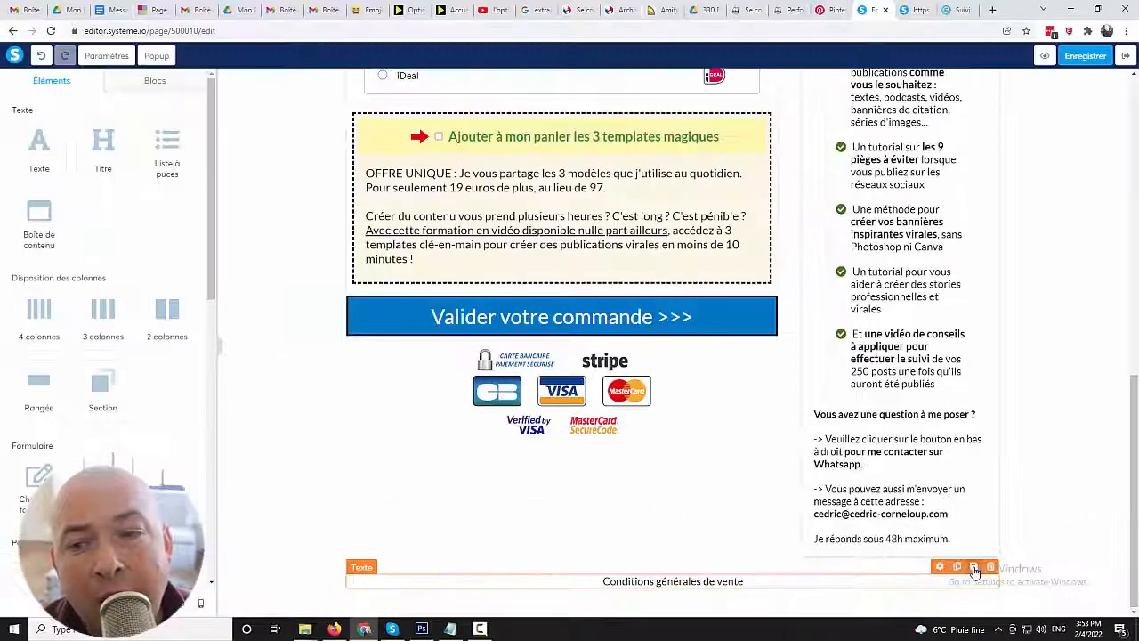
click(652, 421)
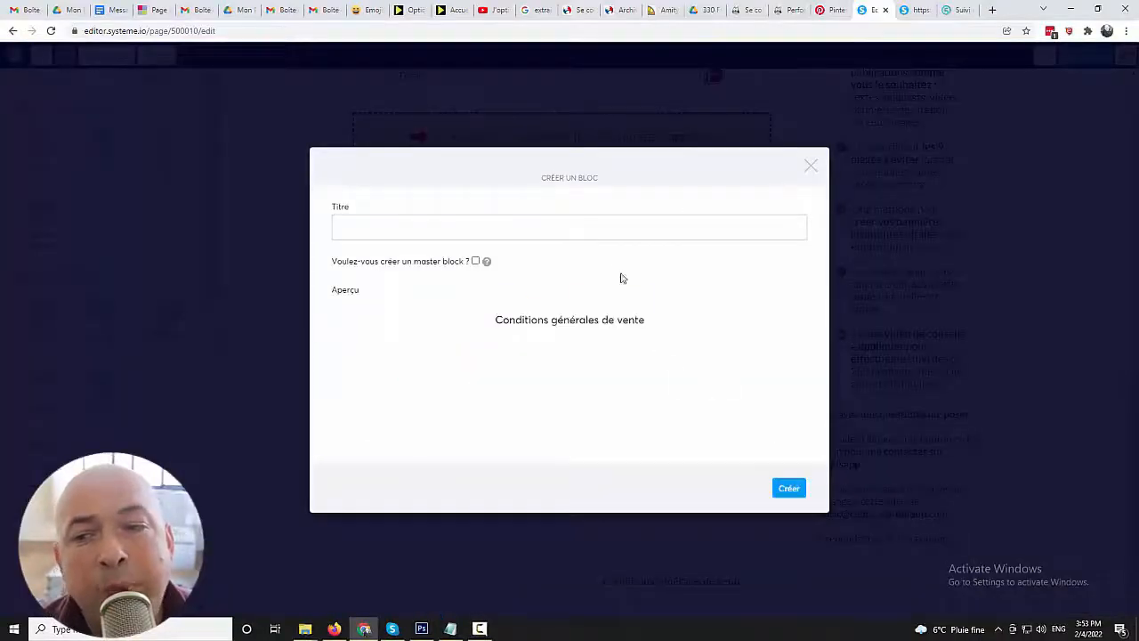
click(569, 222)
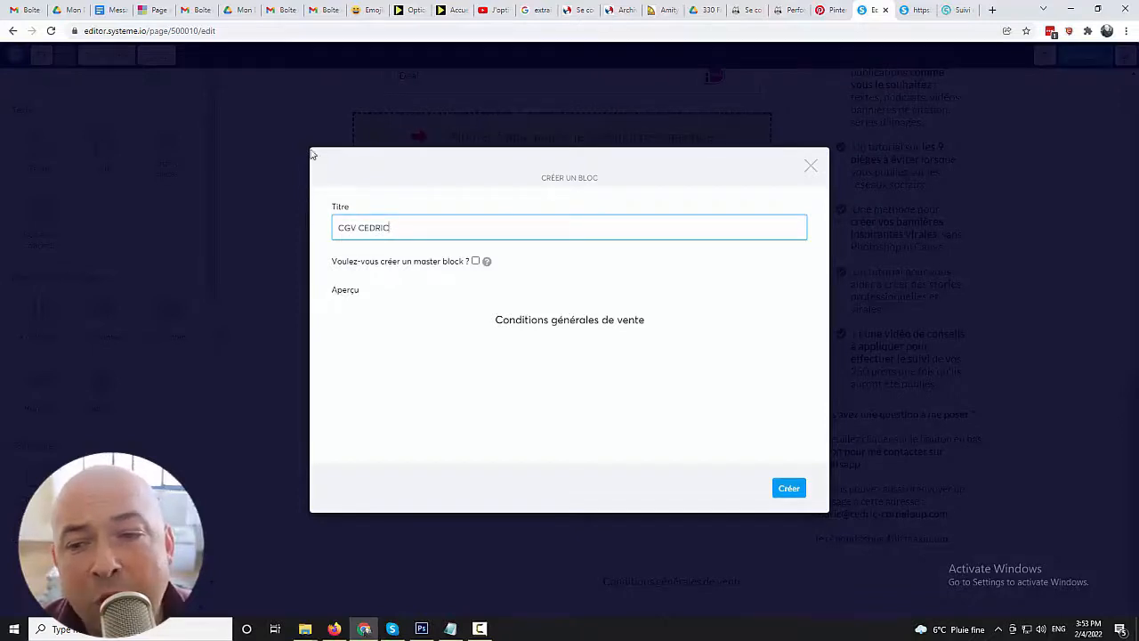
click(475, 262)
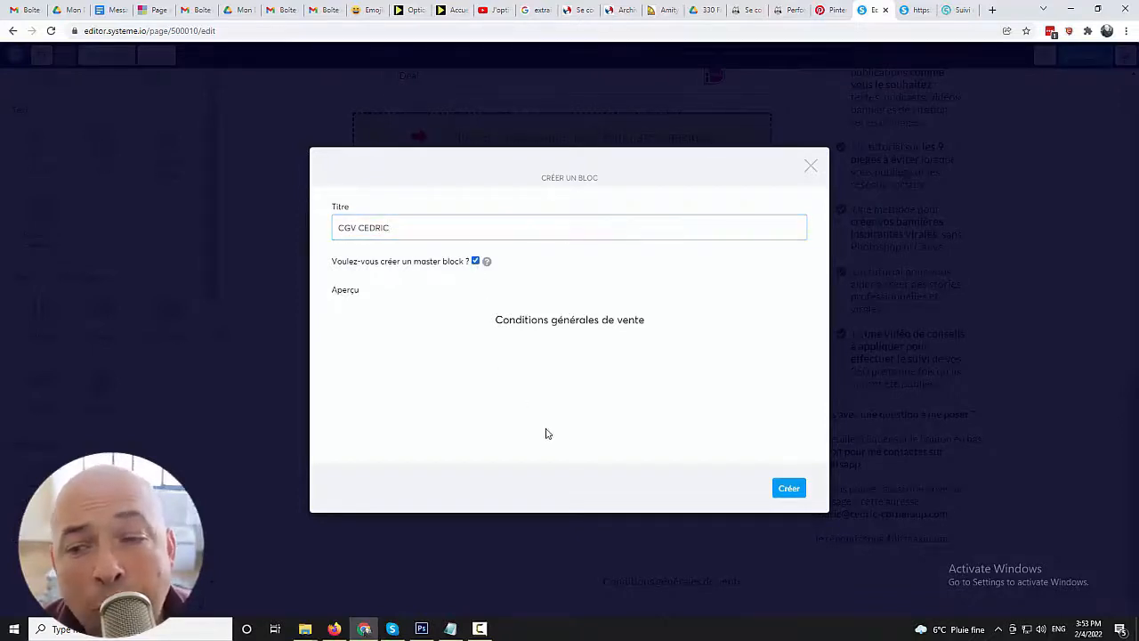
click(789, 487)
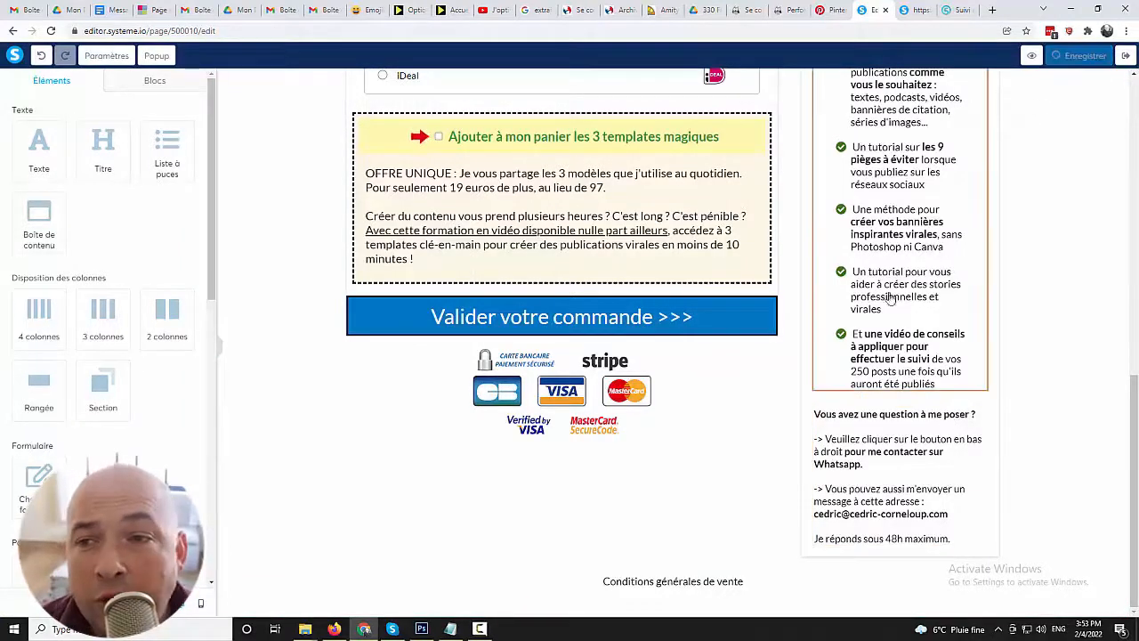
Step: Exit the order page and open the funnel's upsell page "Plus de visibilité sur les reseaux sociaux" for editing
click(1126, 55)
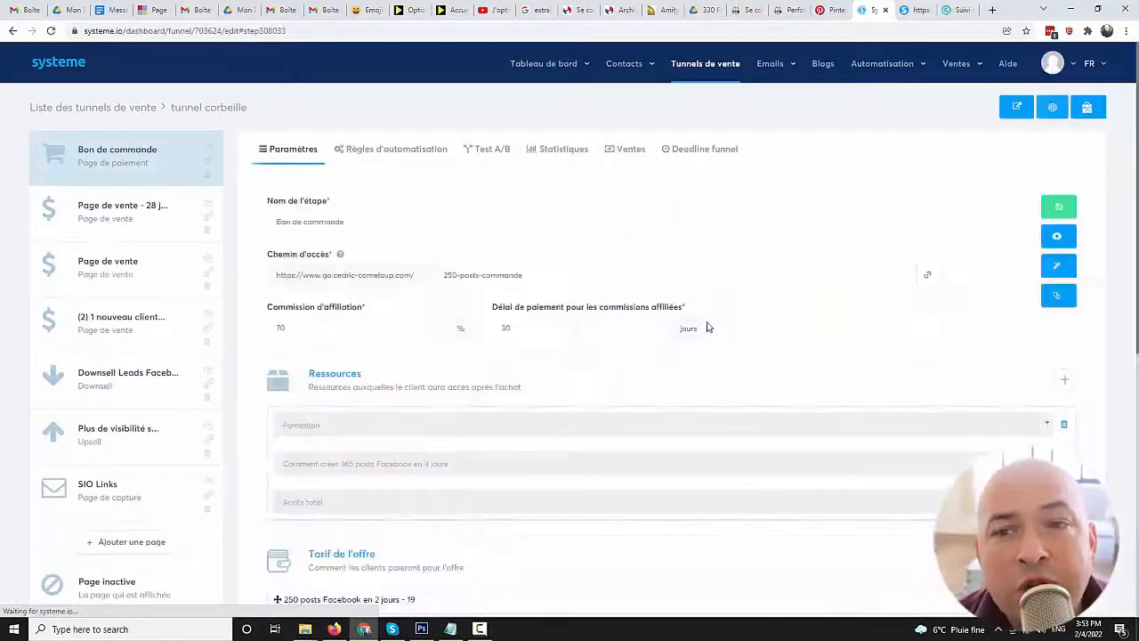
scroll(145, 327, down, 3)
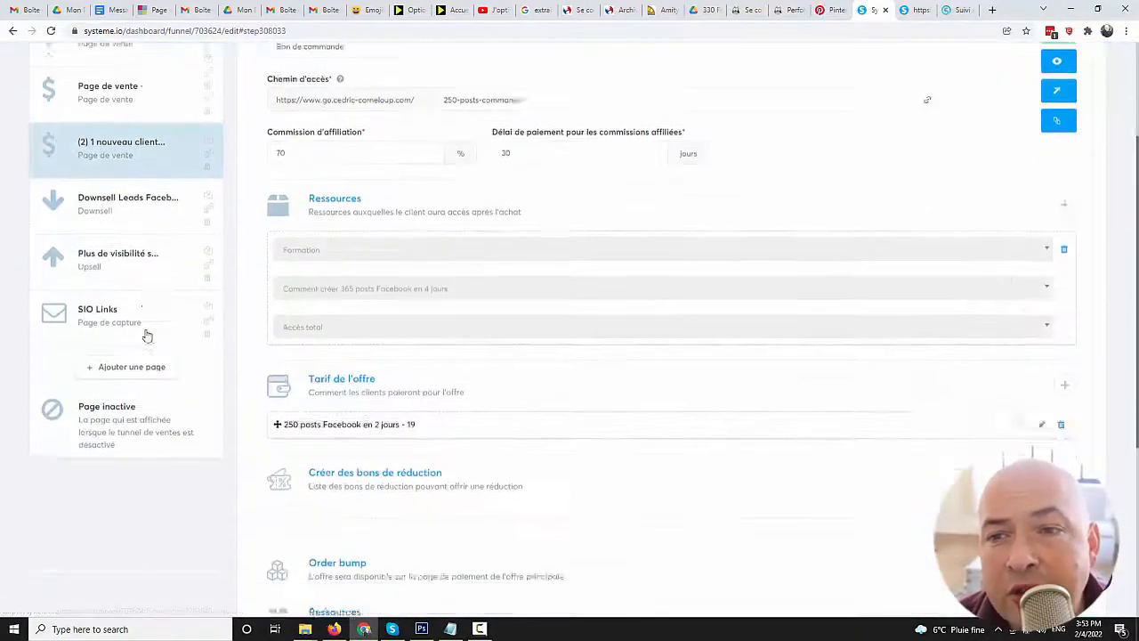
scroll(101, 378, up, 2)
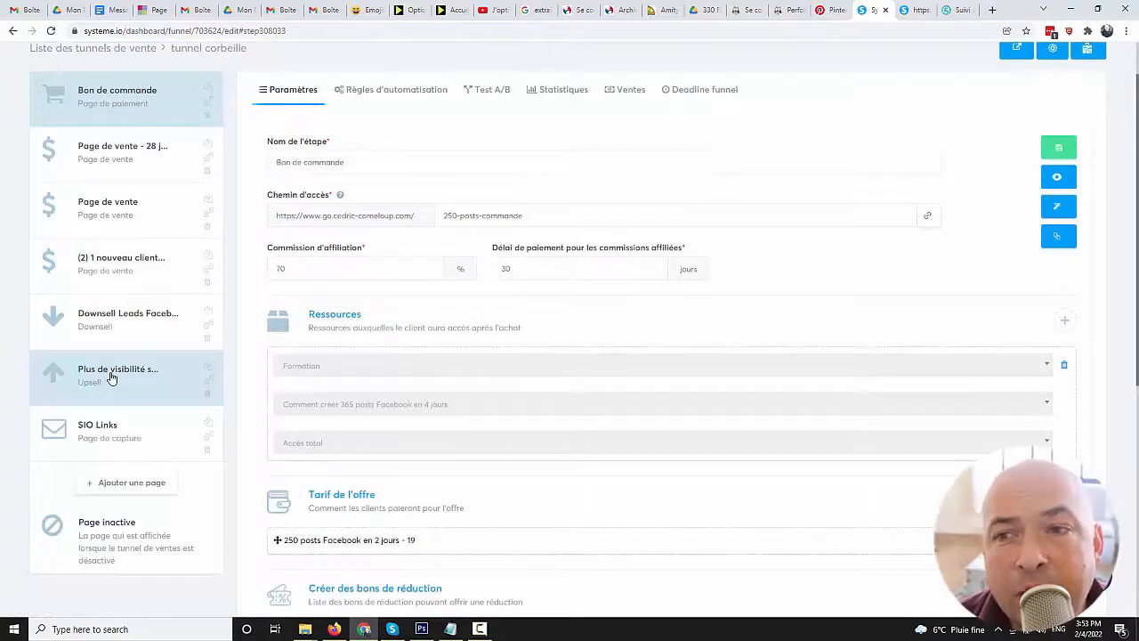
click(112, 377)
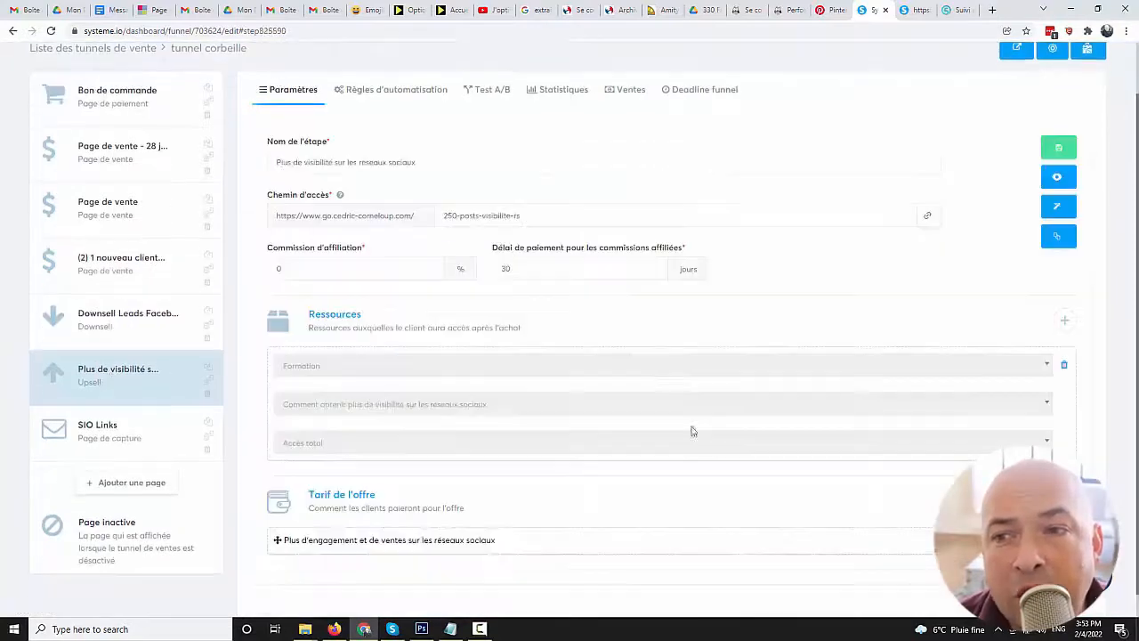
click(1058, 204)
Step: Insert the saved CGV block above the "ACCÉDEZ IMMEDIATEMENT A CETTE FORMATION" heading and below the "Non merci" line, and save the page
scroll(983, 236, down, 5)
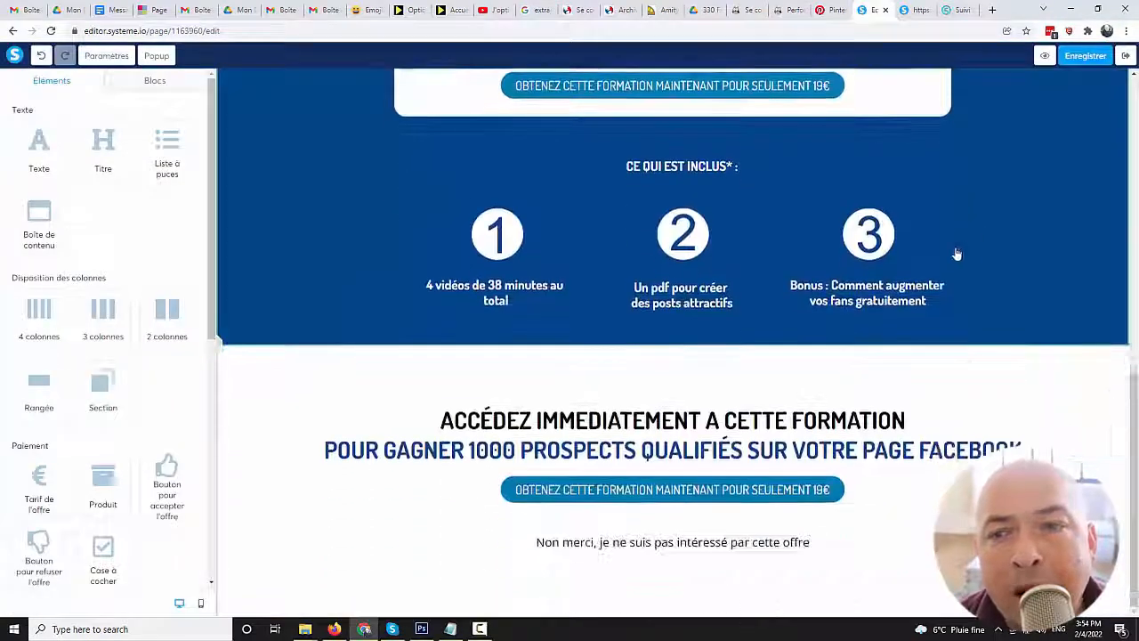
click(157, 80)
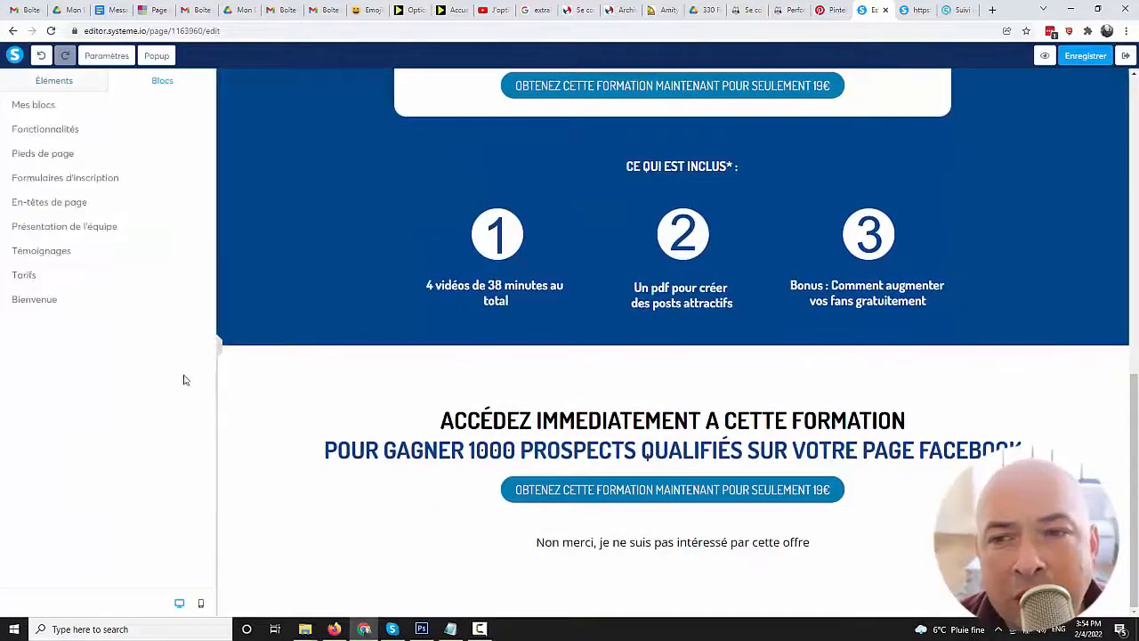
click(33, 105)
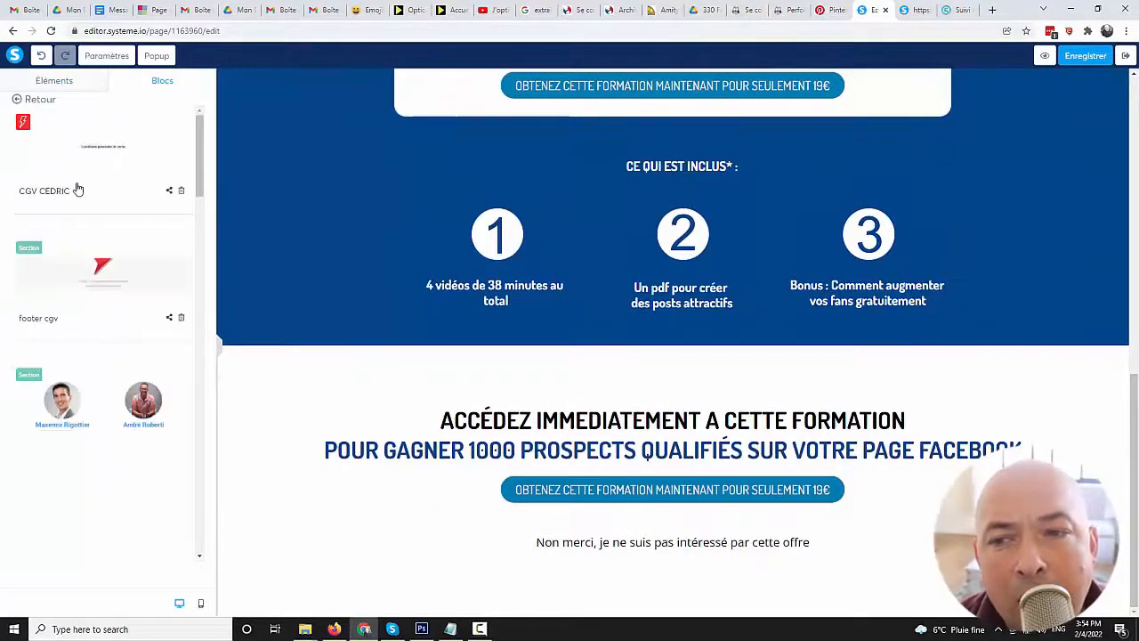
drag(58, 193, 374, 409)
drag(520, 581, 516, 574)
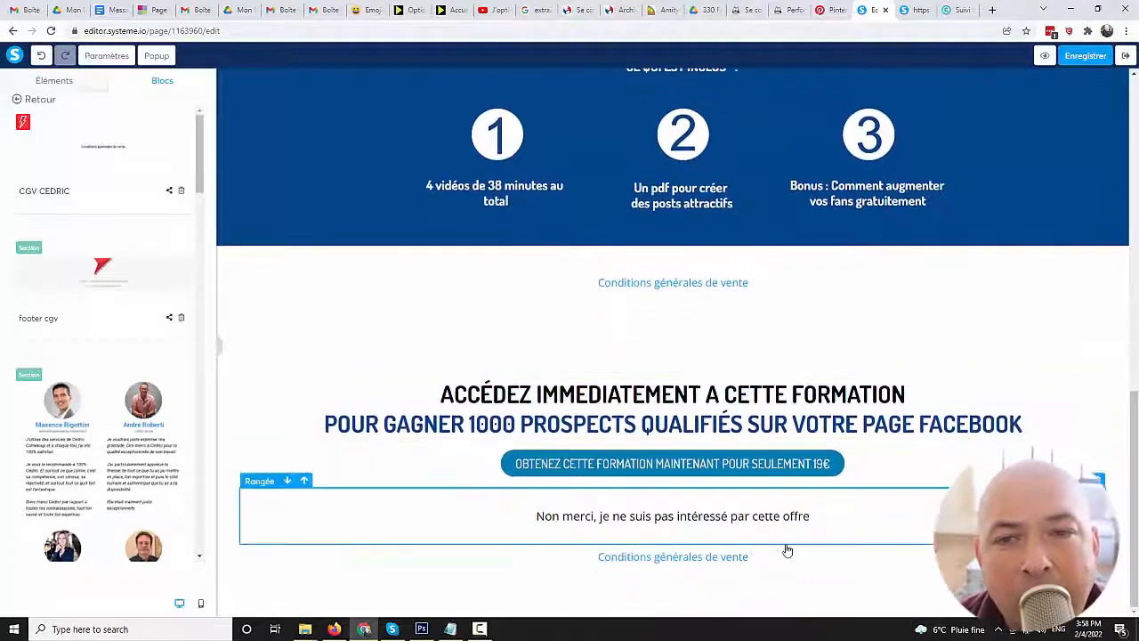
click(1088, 57)
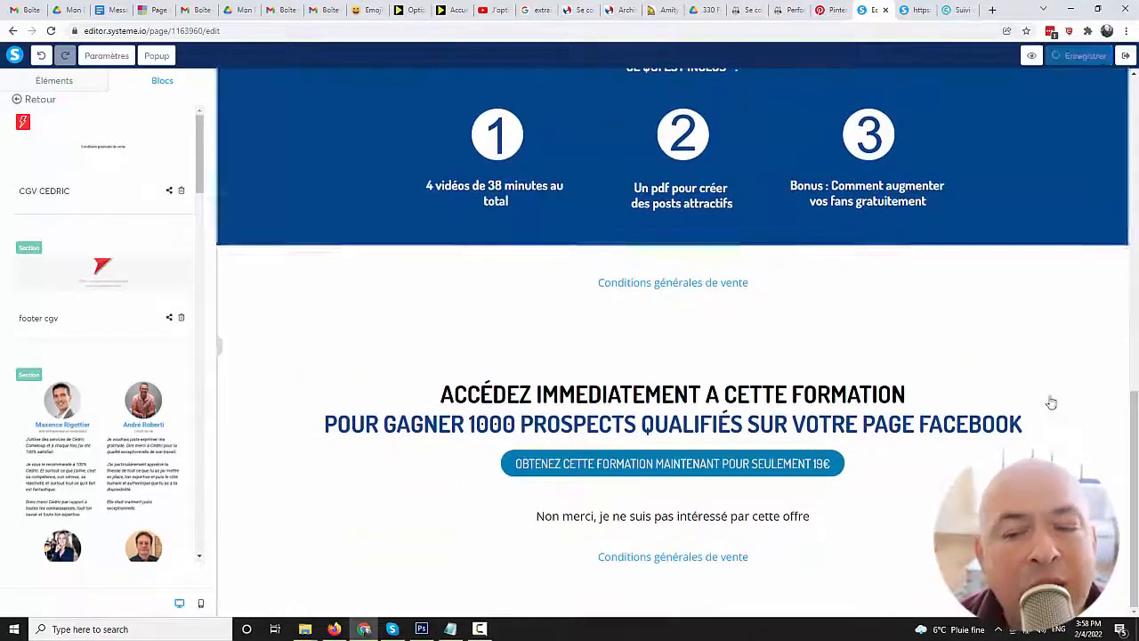